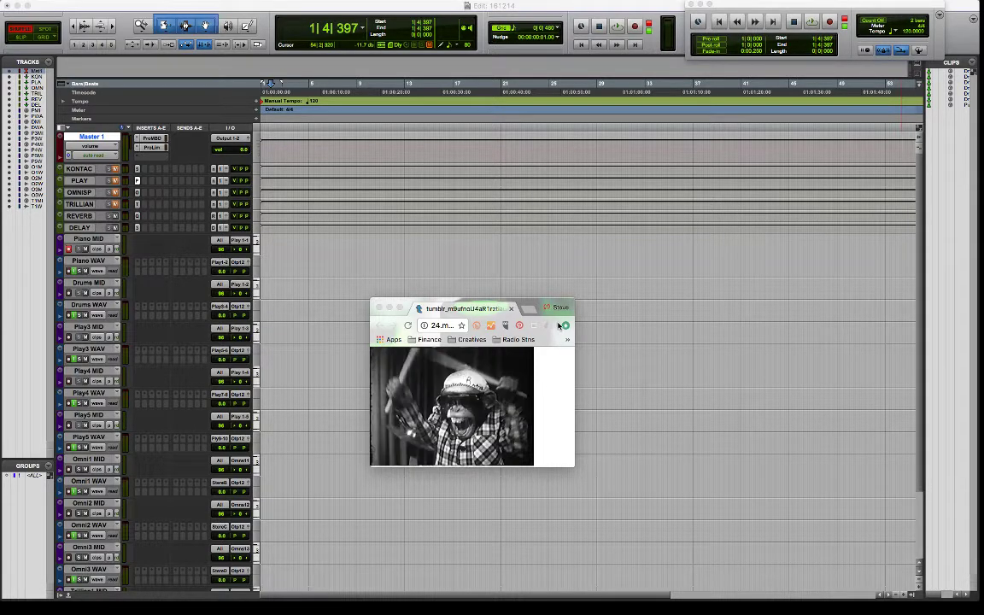
Move the browser window with the monkey picture out of the way and switch to the Pro Tools session.
{"action": "left_click", "coordinate": [535, 304]}
{"action": "left_click_drag", "start_coordinate": [535, 304], "coordinate": [983, 330]}
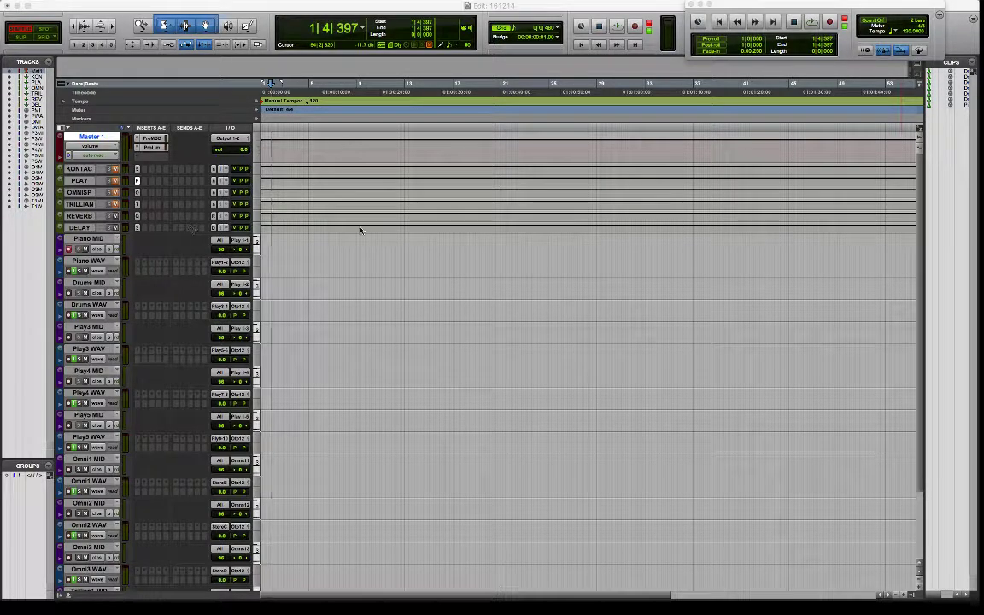
{"action": "left_click", "coordinate": [320, 12]}
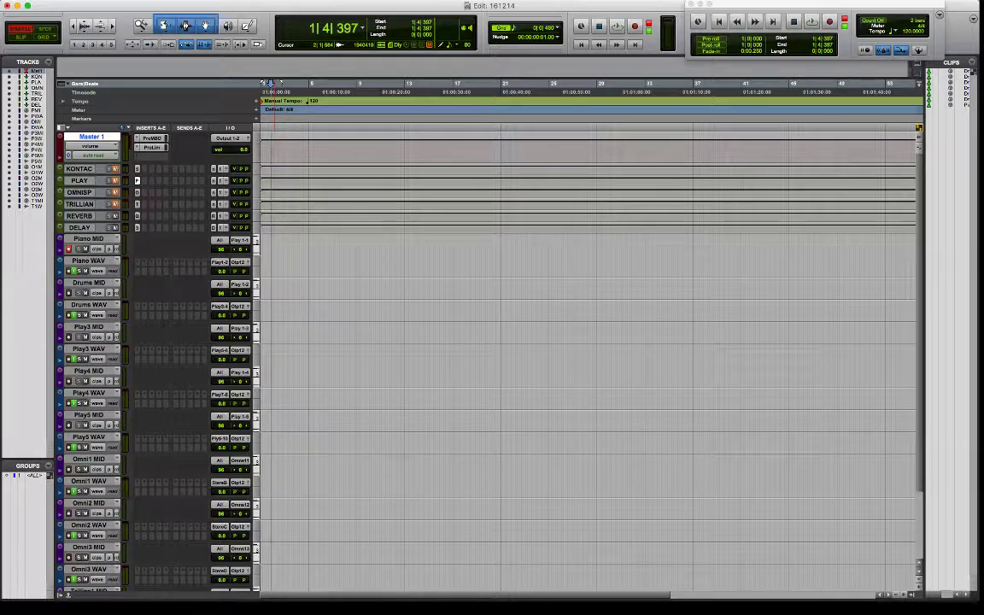
Create a click track and enlarge its height in the track list.
{"action": "left_click", "coordinate": [154, 2]}
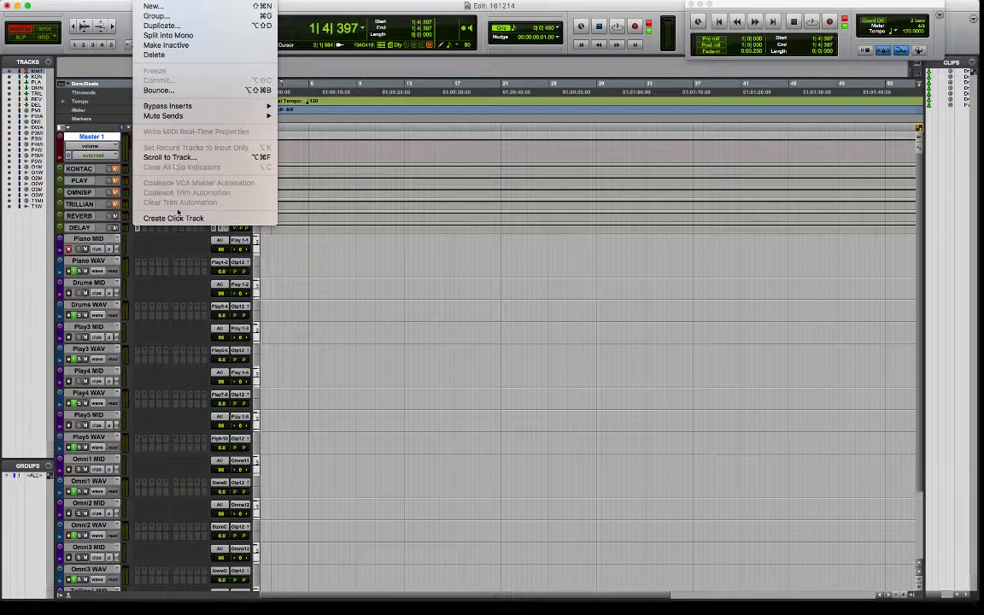
{"action": "left_click", "coordinate": [180, 219]}
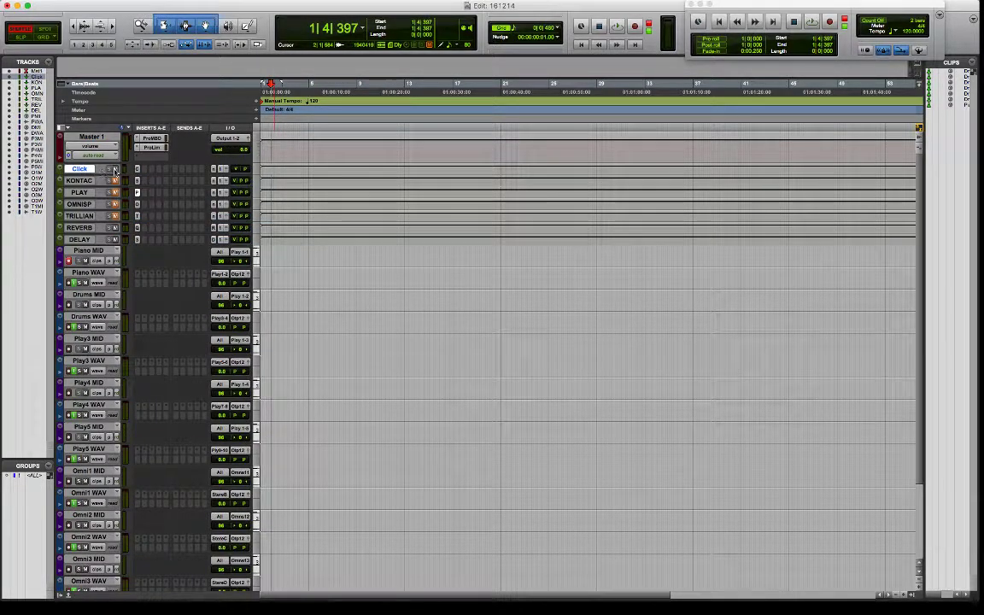
{"action": "left_click", "coordinate": [114, 171]}
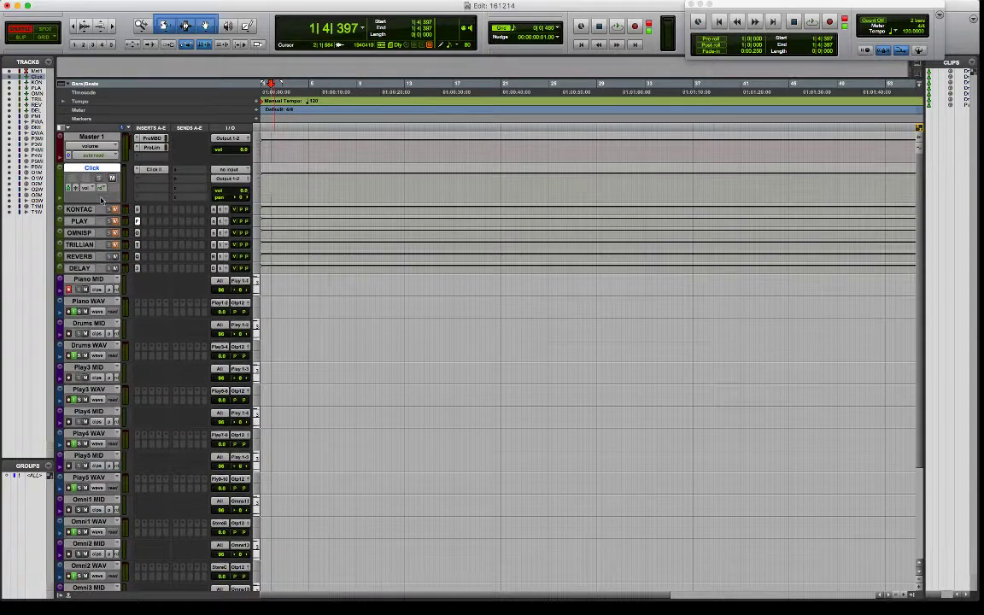
Open the Click II plug-in on the Click track and position its window fully in view over the timeline.
{"action": "left_click", "coordinate": [156, 170]}
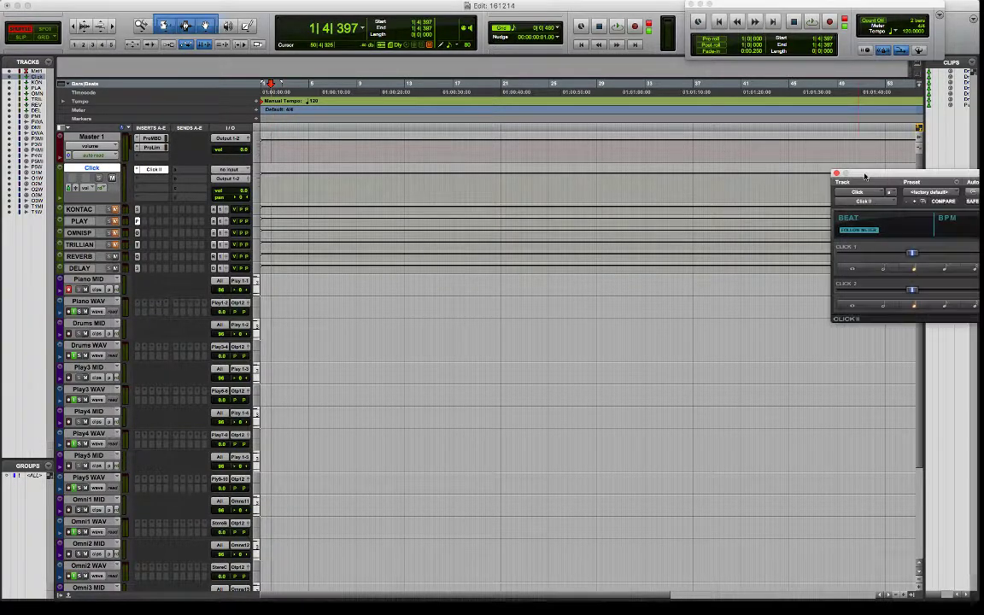
{"action": "left_click_drag", "start_coordinate": [868, 170], "coordinate": [603, 123]}
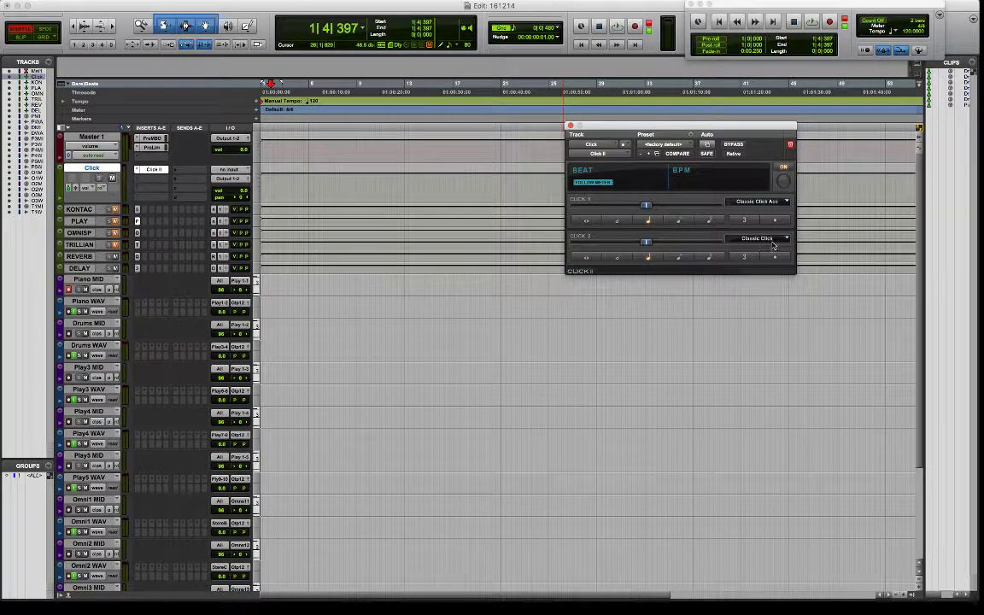
{"action": "left_click_drag", "start_coordinate": [670, 132], "coordinate": [576, 131]}
Start playback to audition the metronome, muting and unmuting the Click track.
{"action": "key", "text": "space"}
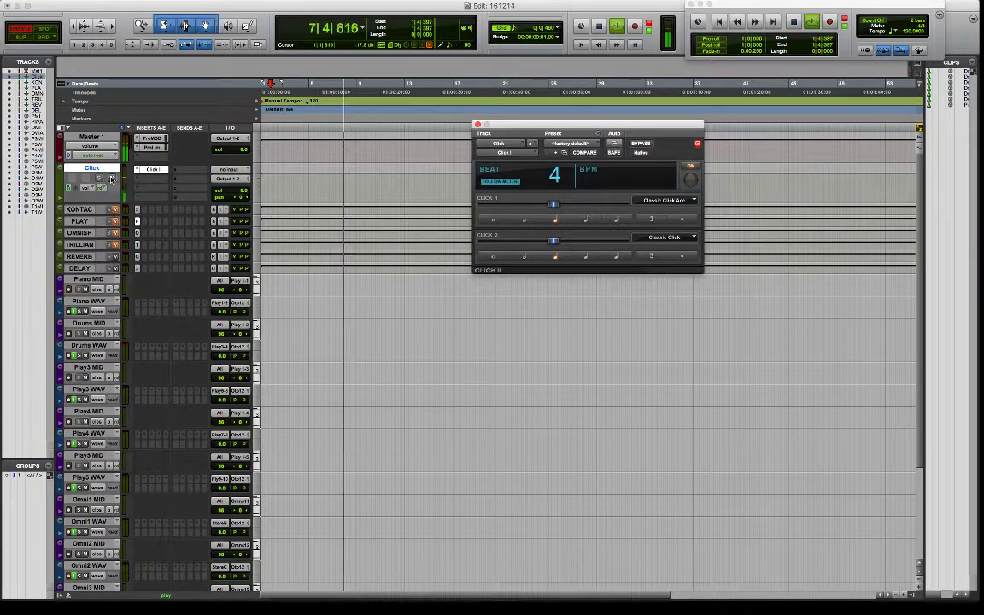
{"action": "left_click", "coordinate": [234, 191]}
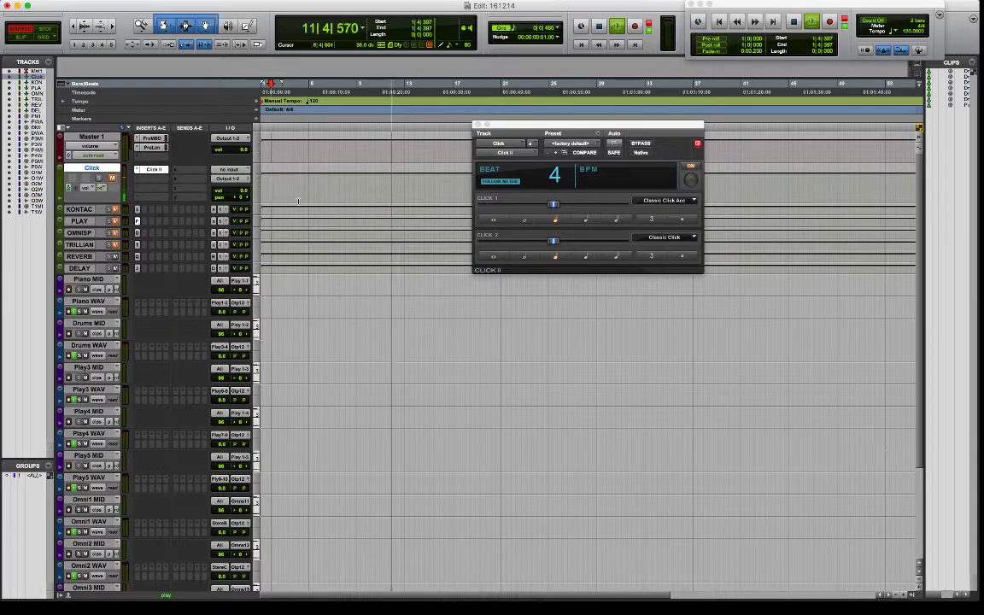
{"action": "left_click", "coordinate": [114, 177]}
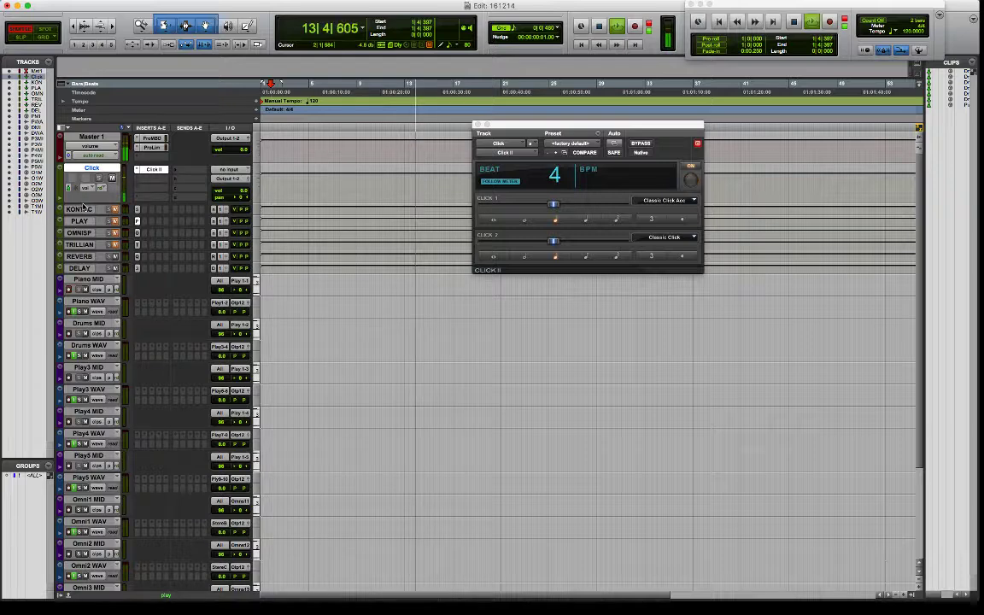
Shrink the Click track to its smallest height.
{"action": "left_click_drag", "start_coordinate": [87, 208], "coordinate": [87, 172]}
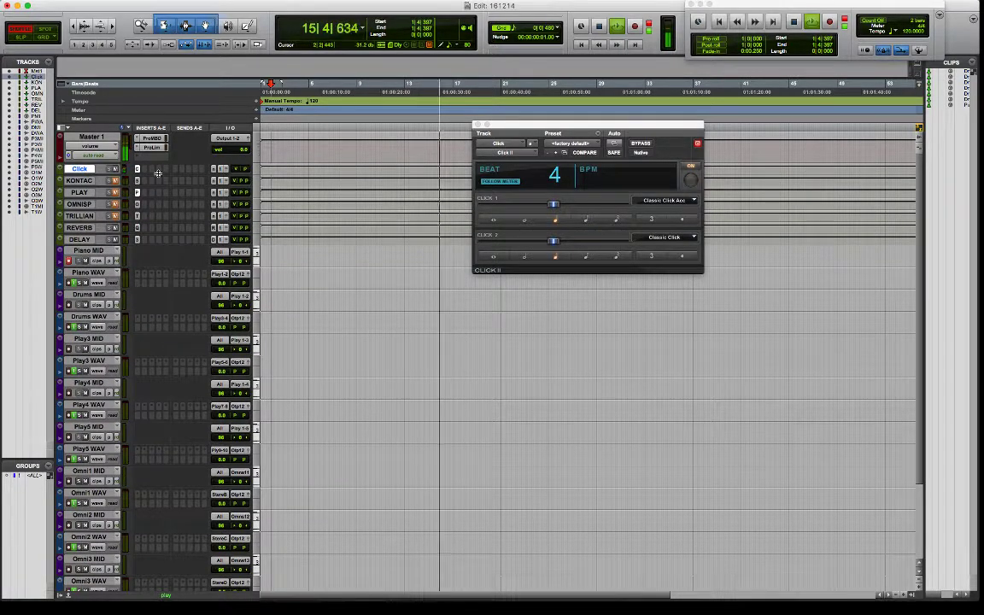
{"action": "mouse_move", "coordinate": [237, 172]}
{"action": "left_mouse_down"}
{"action": "mouse_move", "coordinate": [239, 184]}
{"action": "mouse_move", "coordinate": [241, 164]}
{"action": "left_mouse_up"}
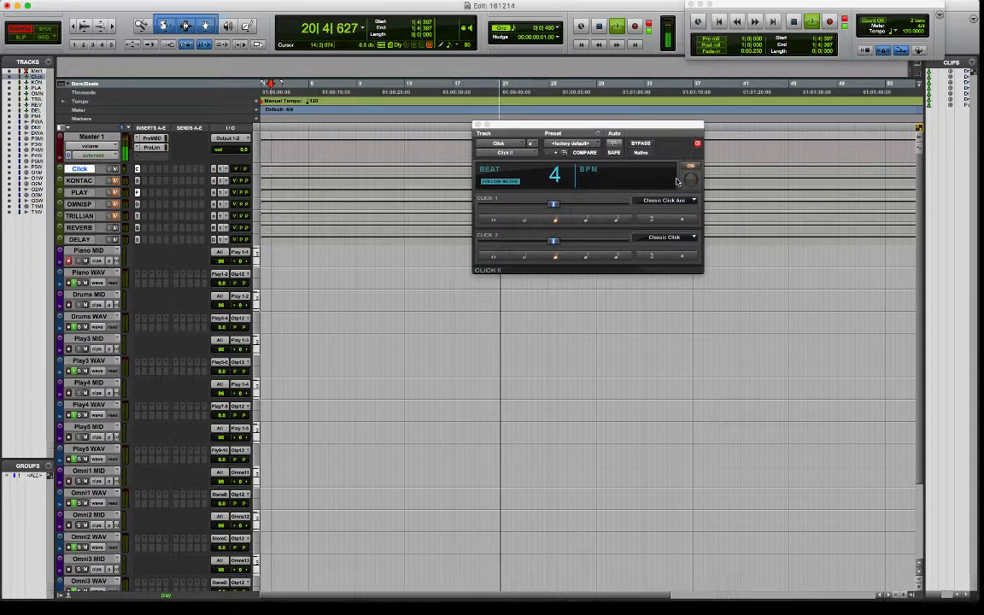
Reposition the Click II window and raise the Click 1 level close to maximum.
{"action": "left_click_drag", "start_coordinate": [660, 125], "coordinate": [824, 185]}
{"action": "left_click_drag", "start_coordinate": [724, 267], "coordinate": [786, 268]}
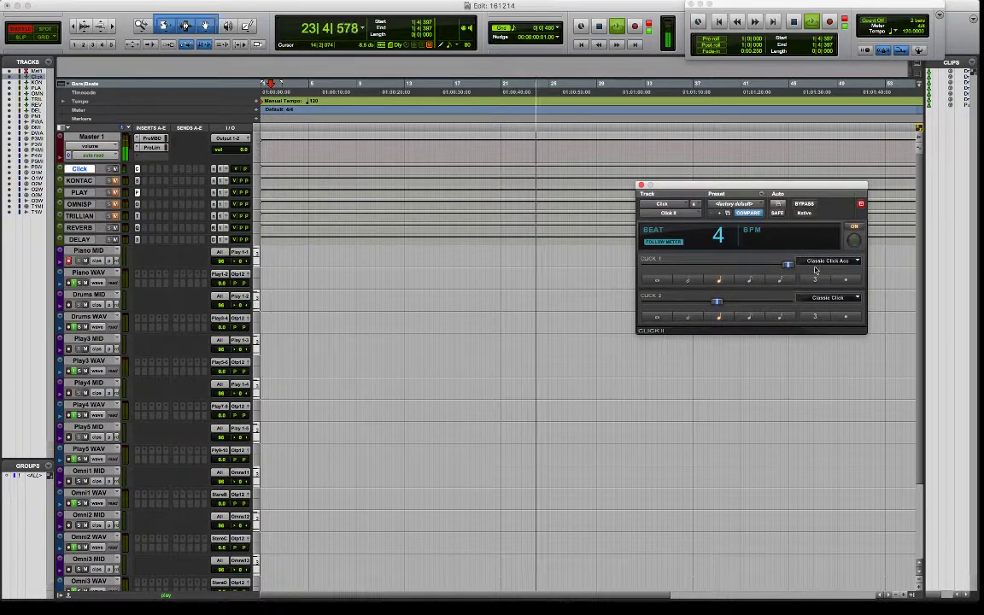
{"action": "mouse_move", "coordinate": [717, 302]}
{"action": "left_mouse_down"}
{"action": "mouse_move", "coordinate": [768, 303]}
{"action": "mouse_move", "coordinate": [650, 305]}
{"action": "mouse_move", "coordinate": [718, 305]}
{"action": "left_mouse_up"}
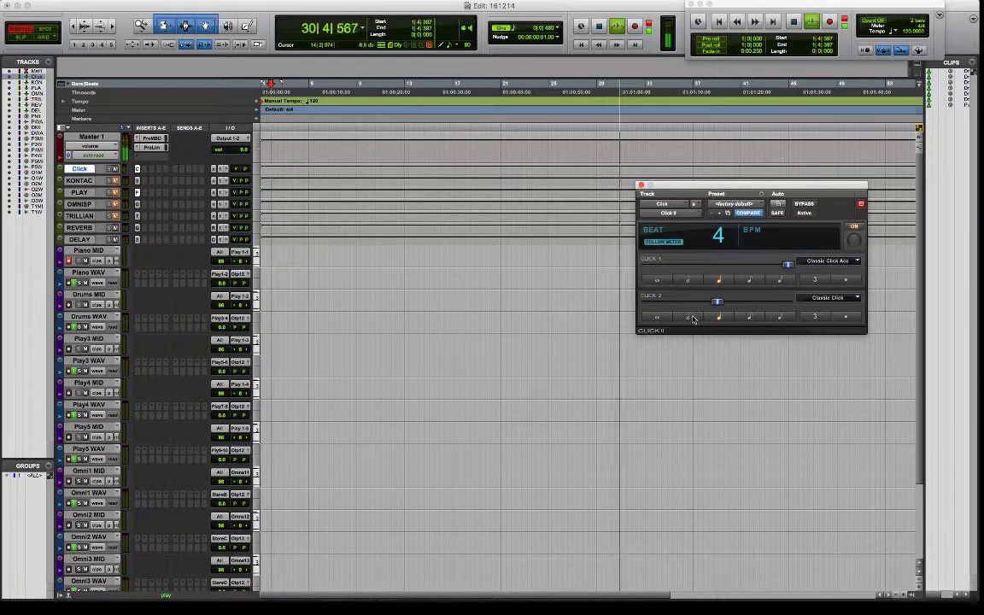
Browse the Click 1 sound categories, such as Bells and Blocks, keeping the Classic Click Acc sound.
{"action": "left_click", "coordinate": [827, 261]}
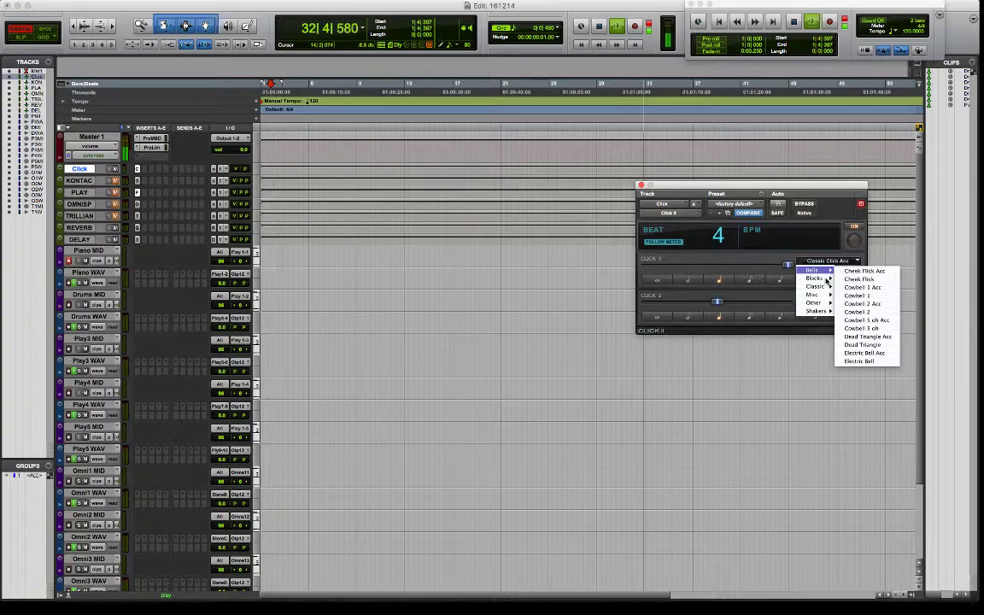
{"action": "left_click", "coordinate": [823, 265]}
{"action": "left_click", "coordinate": [823, 264]}
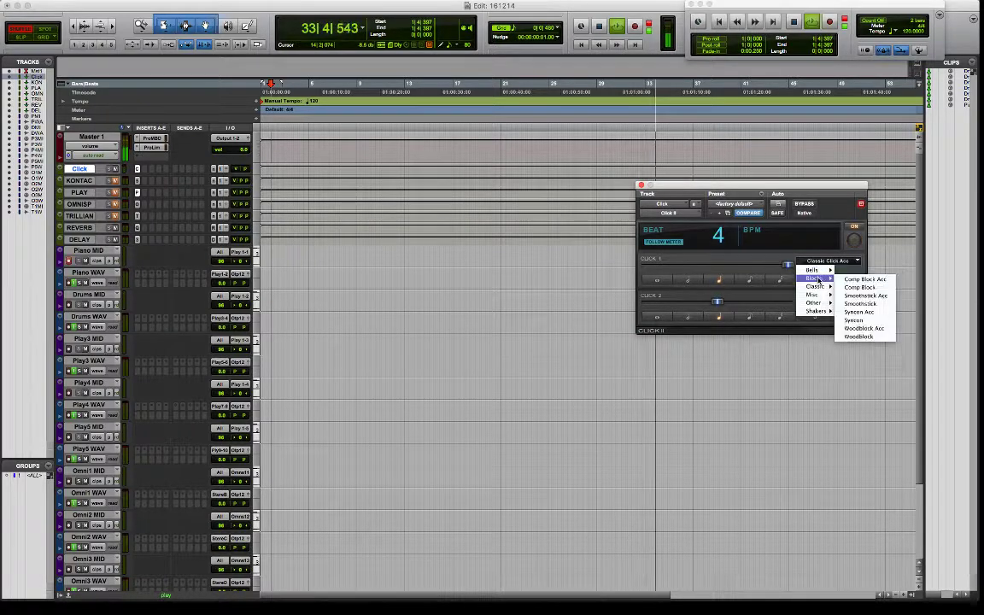
{"action": "mouse_move", "coordinate": [813, 302]}
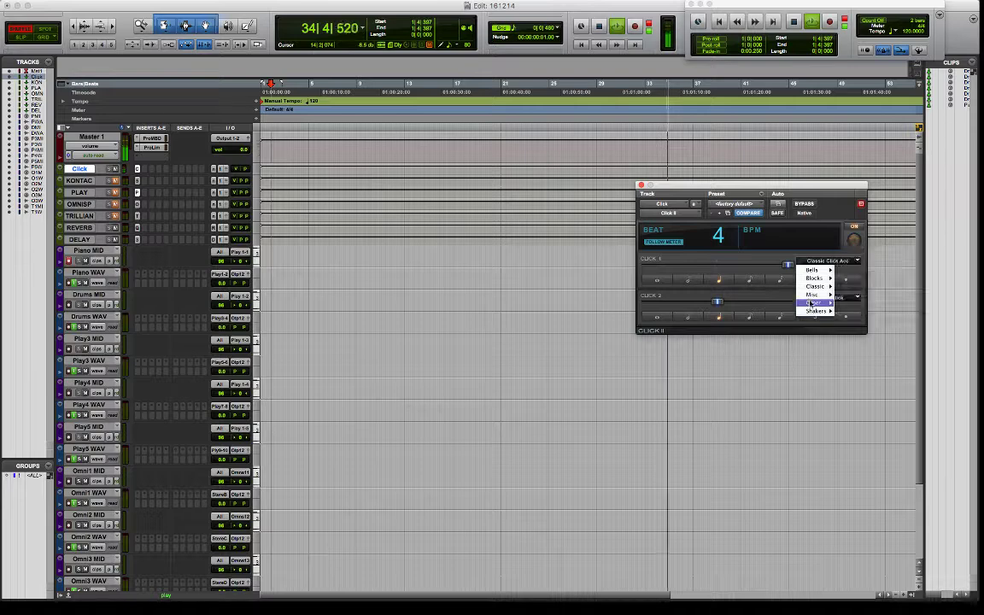
{"action": "left_click", "coordinate": [773, 269]}
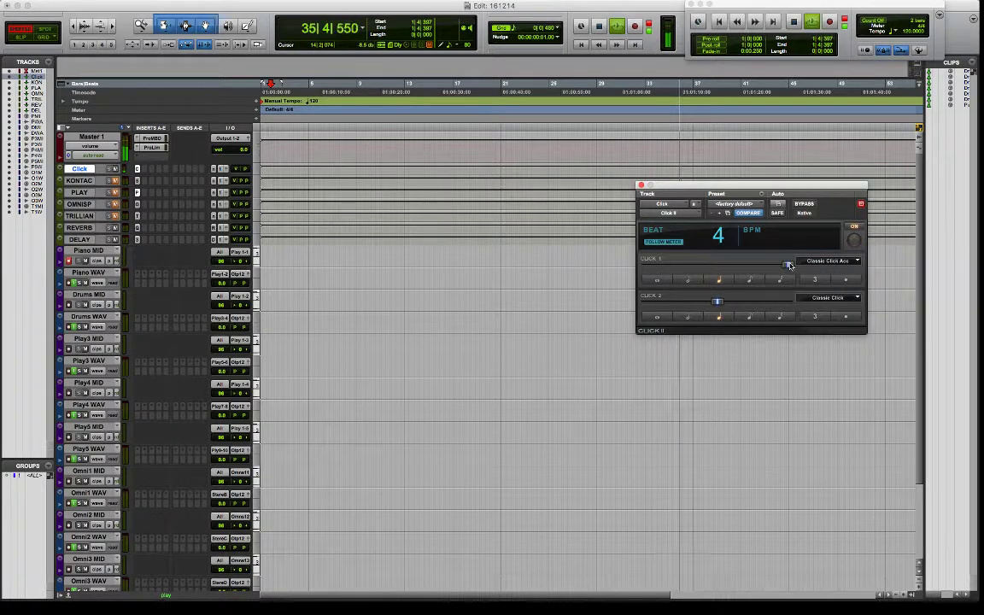
Return the Click 1 level to the middle, matching Click 2, and shift the plug-in window aside.
{"action": "left_click_drag", "start_coordinate": [787, 265], "coordinate": [721, 267]}
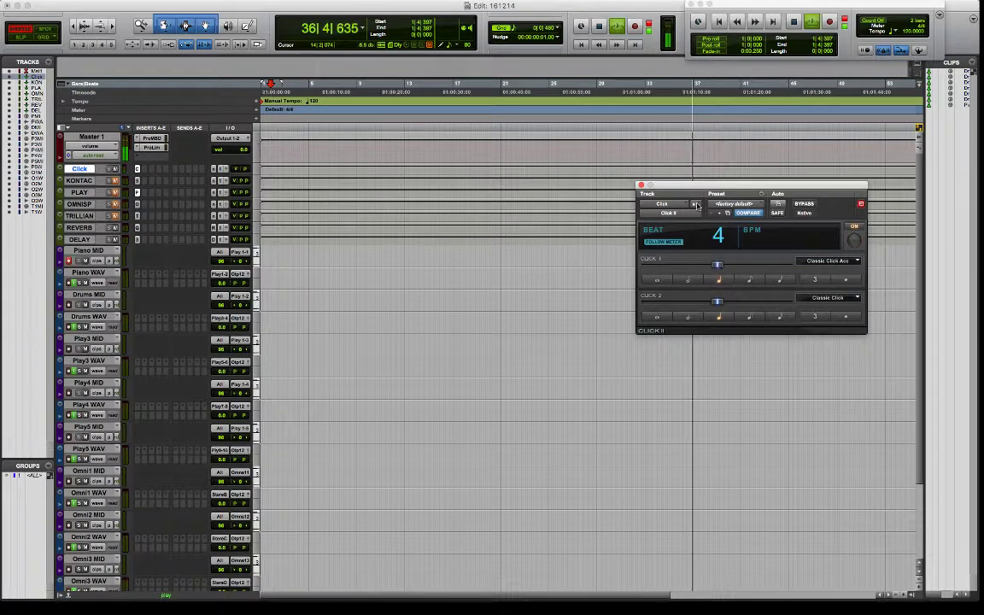
{"action": "left_click_drag", "start_coordinate": [710, 189], "coordinate": [747, 132]}
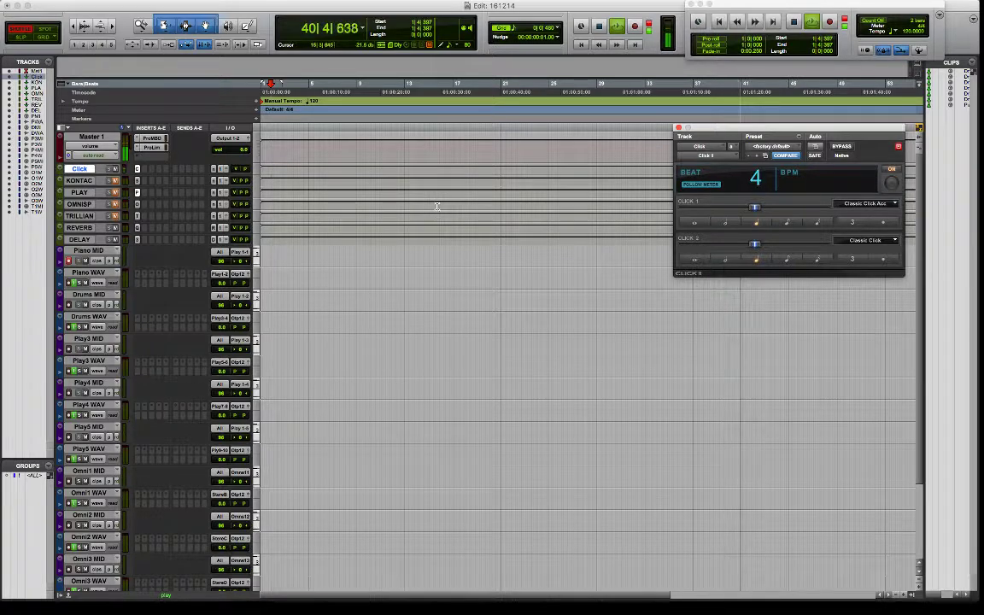
Stop playback, return to the session start and mute the Click track.
{"action": "key", "text": "space"}
{"action": "key", "text": "Return"}
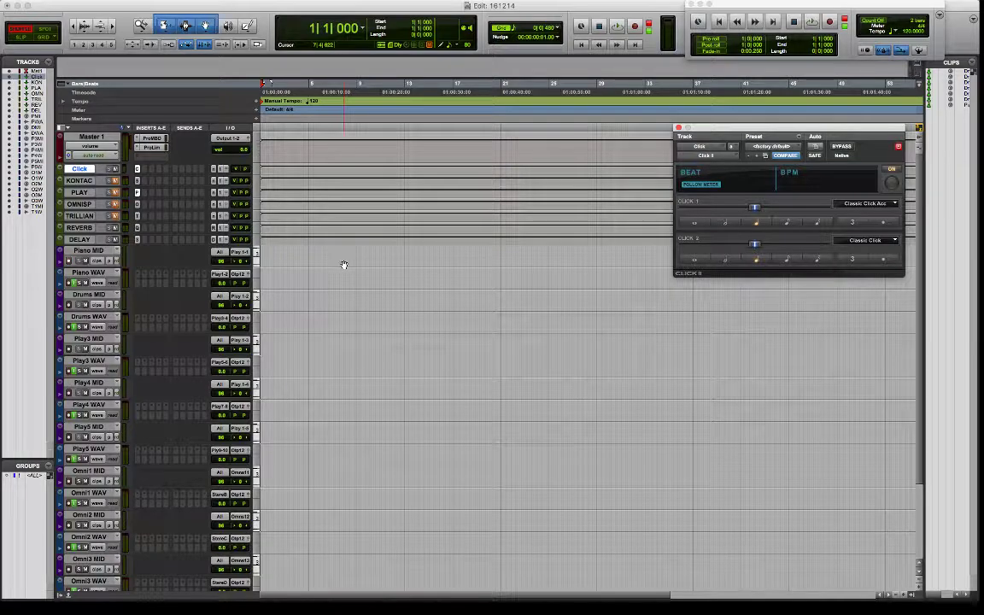
{"action": "left_click", "coordinate": [117, 170]}
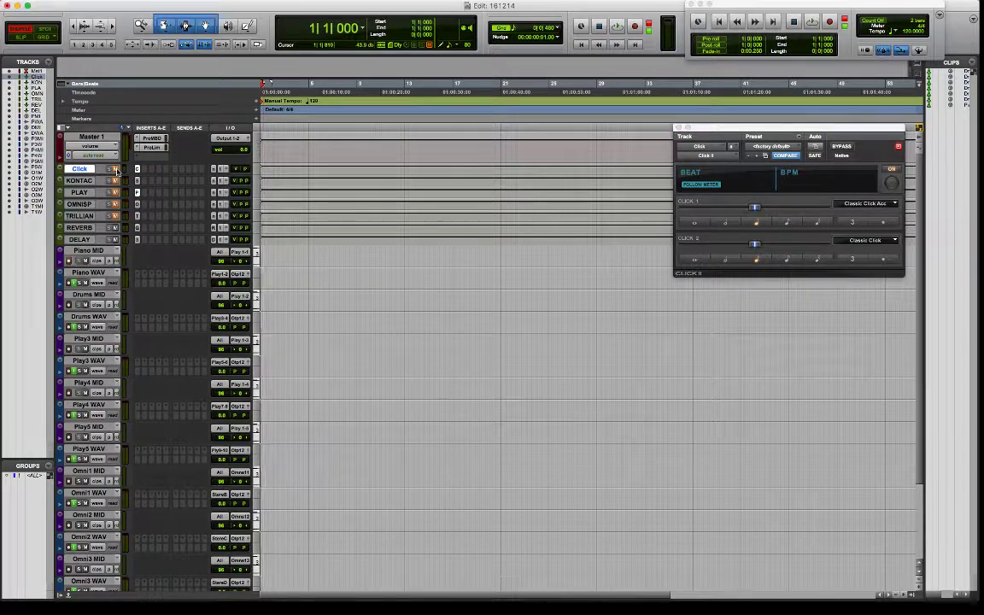
Play the session from the start to watch the Click II beat display, and stop playback.
{"action": "left_click_drag", "start_coordinate": [730, 130], "coordinate": [545, 122]}
{"action": "key", "text": "space"}
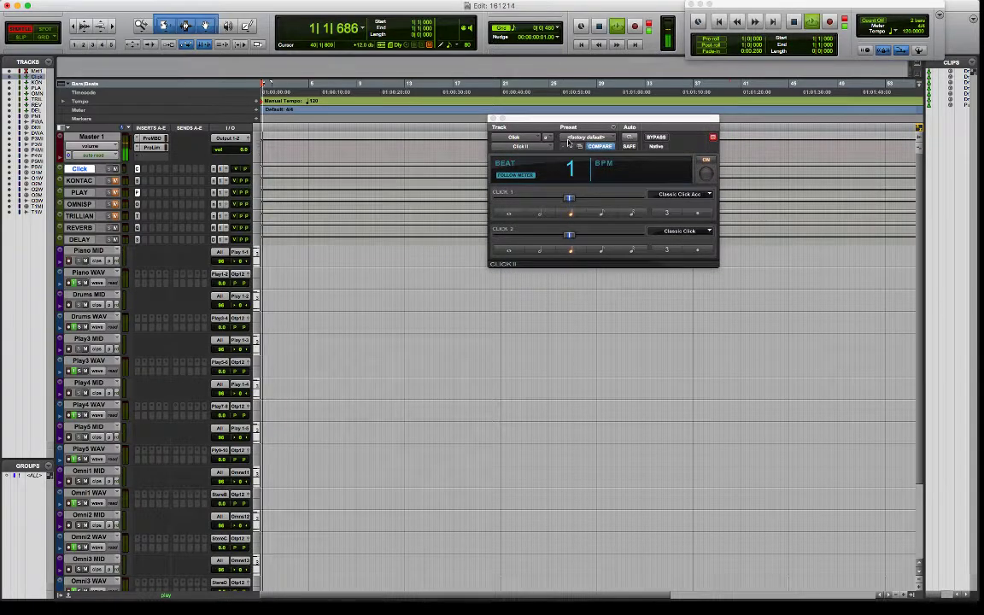
{"action": "left_click", "coordinate": [706, 161]}
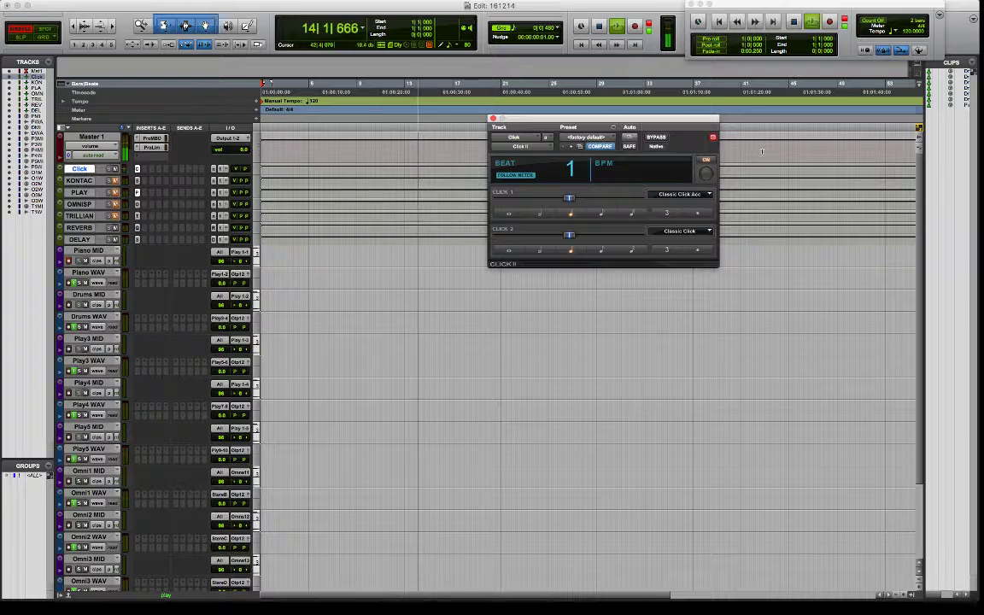
{"action": "left_click_drag", "start_coordinate": [612, 118], "coordinate": [807, 256]}
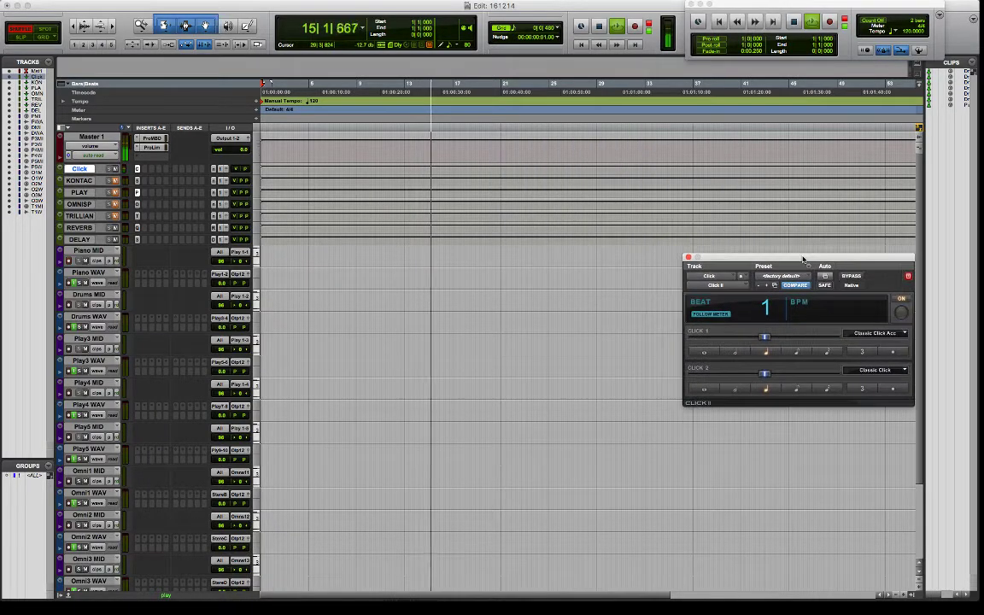
{"action": "key", "text": "space"}
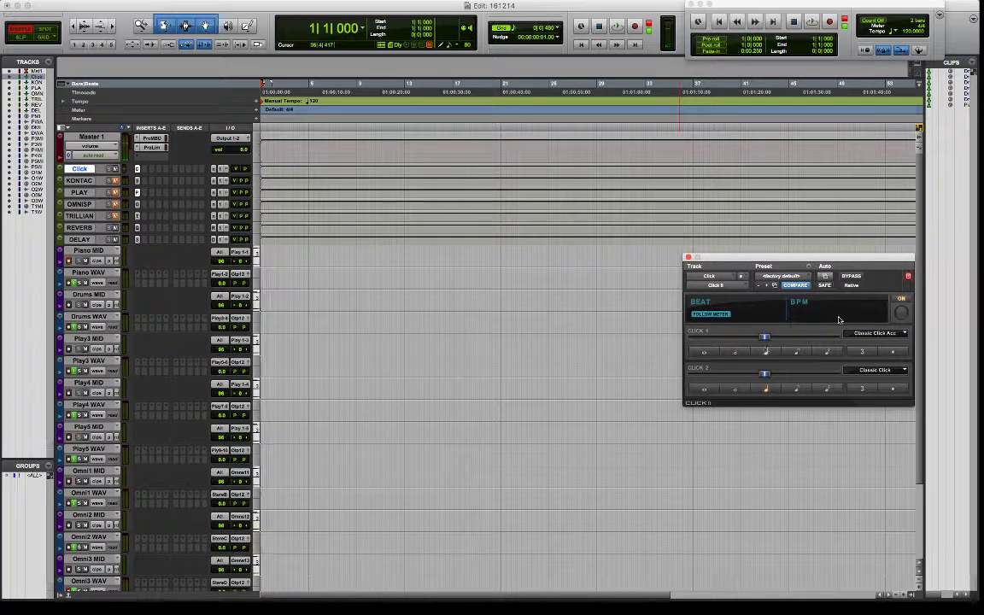
Move the Click II window to the middle of the timeline, below the compact tracks.
{"action": "left_click_drag", "start_coordinate": [809, 256], "coordinate": [594, 266]}
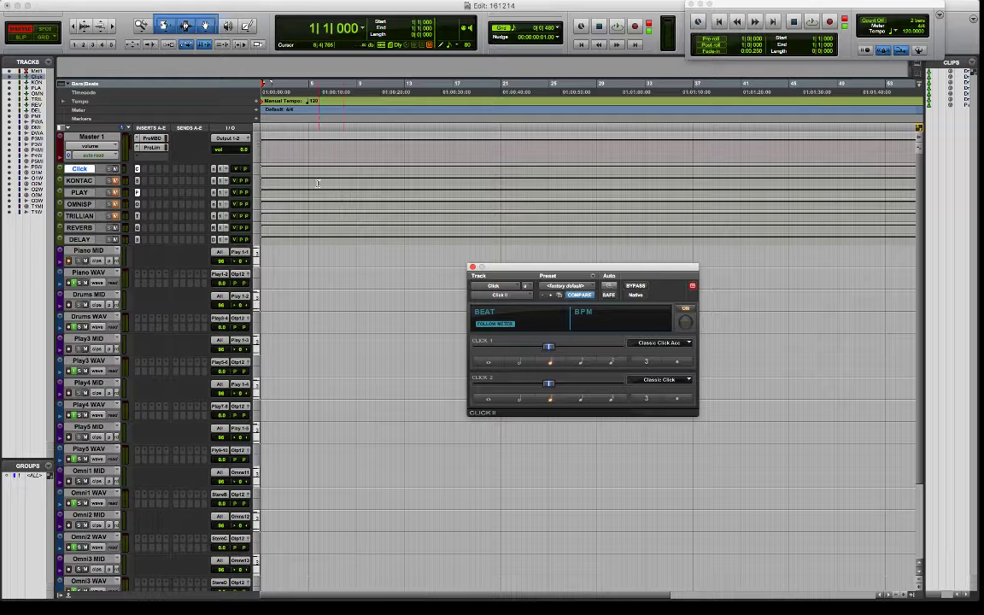
{"action": "left_click_drag", "start_coordinate": [537, 269], "coordinate": [441, 241]}
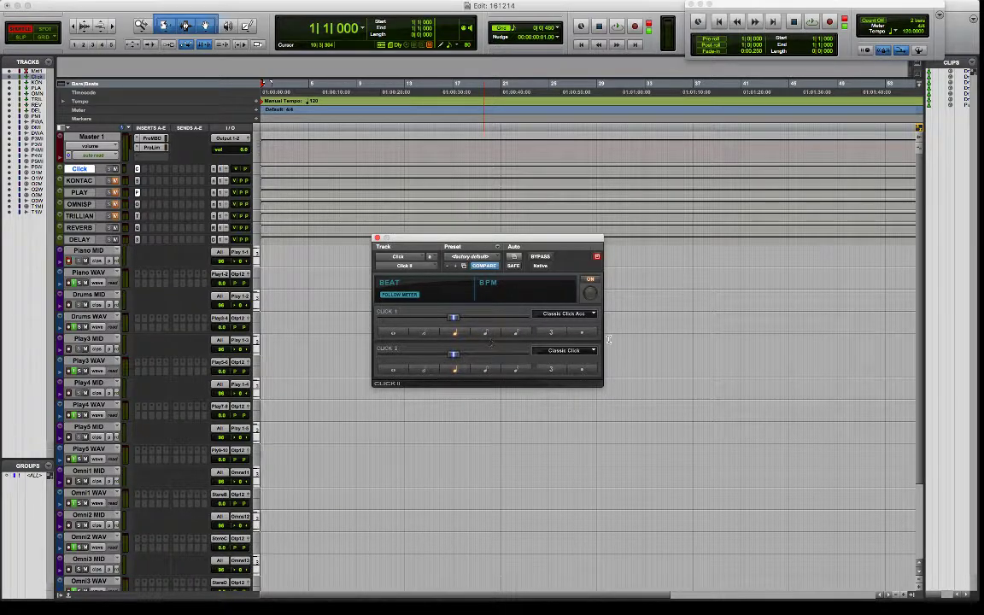
{"action": "left_click_drag", "start_coordinate": [417, 241], "coordinate": [428, 258]}
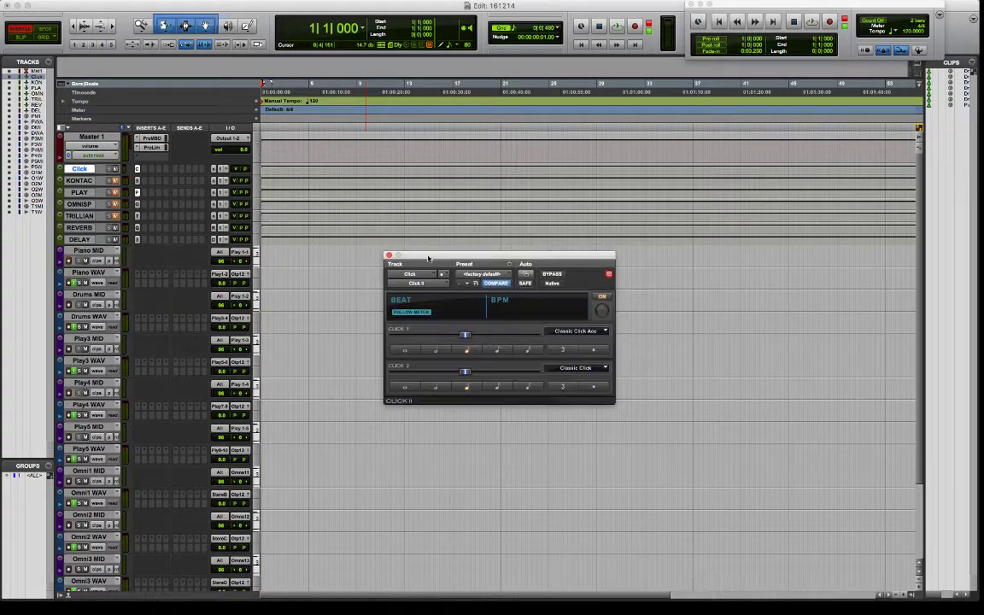
Review the Meter Change settings for location 1|1|000 and close them.
{"action": "left_click", "coordinate": [73, 114]}
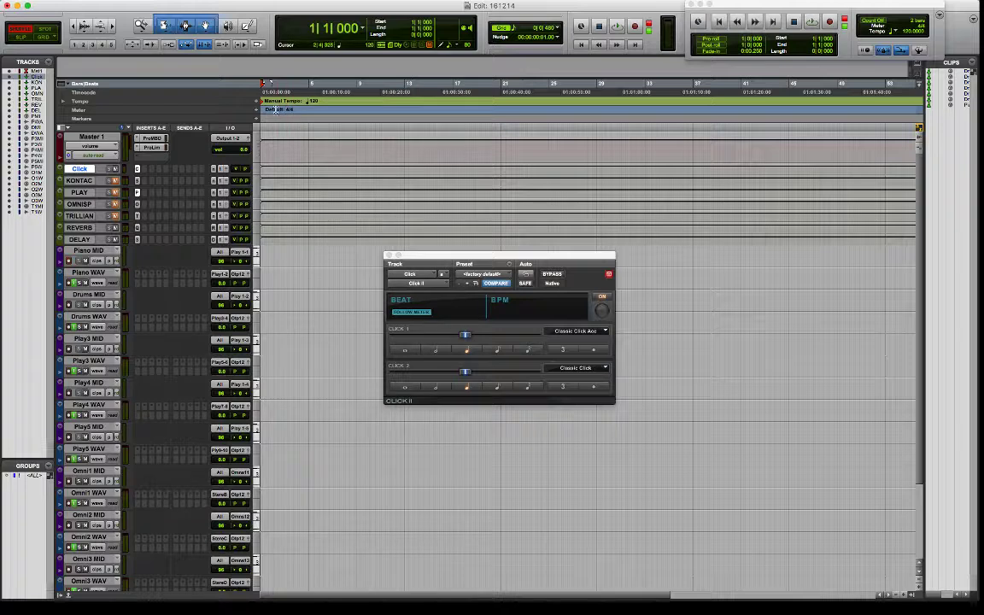
{"action": "left_click", "coordinate": [256, 111]}
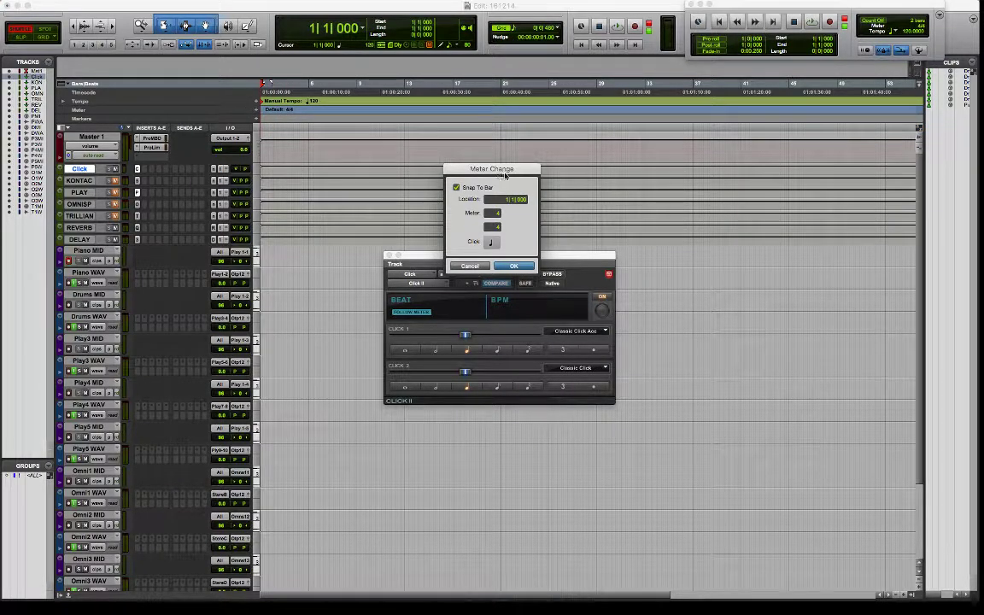
{"action": "left_click_drag", "start_coordinate": [489, 168], "coordinate": [459, 143]}
{"action": "key", "text": "Tab"}
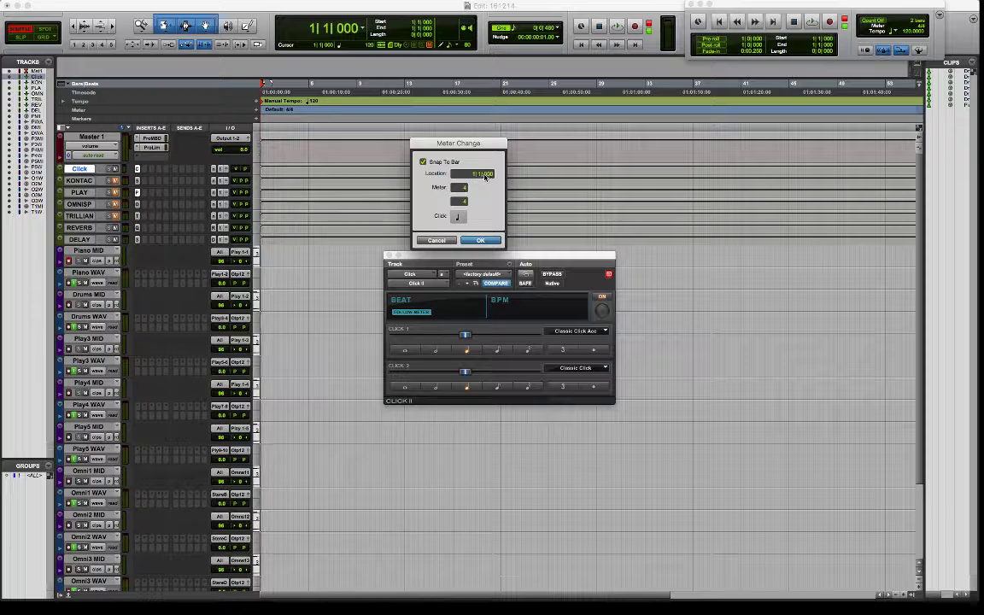
{"action": "left_click", "coordinate": [470, 240]}
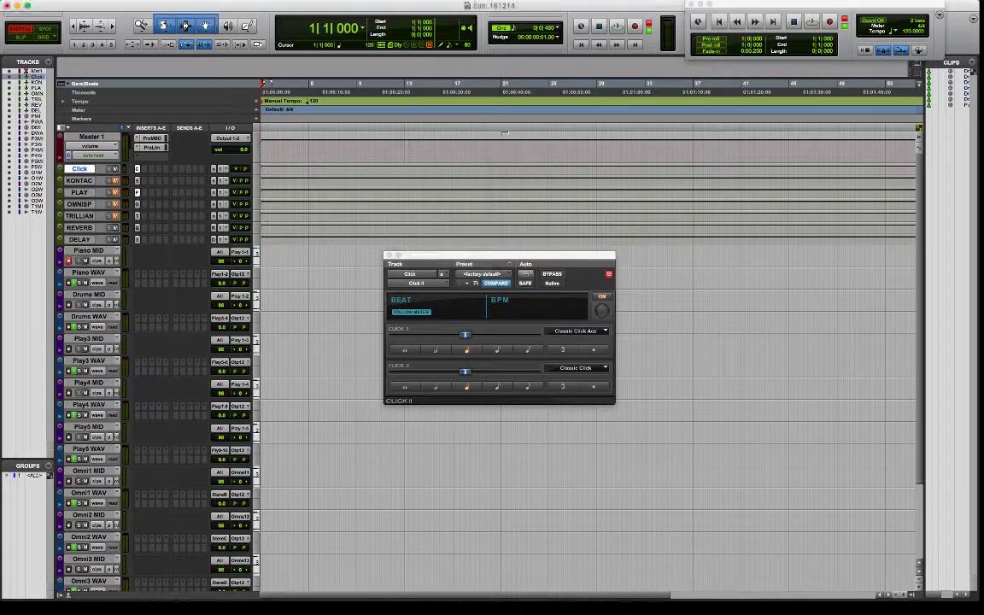
Place the cursor near bar 23, review the Meter Change settings for that location and cancel them.
{"action": "left_click", "coordinate": [537, 92]}
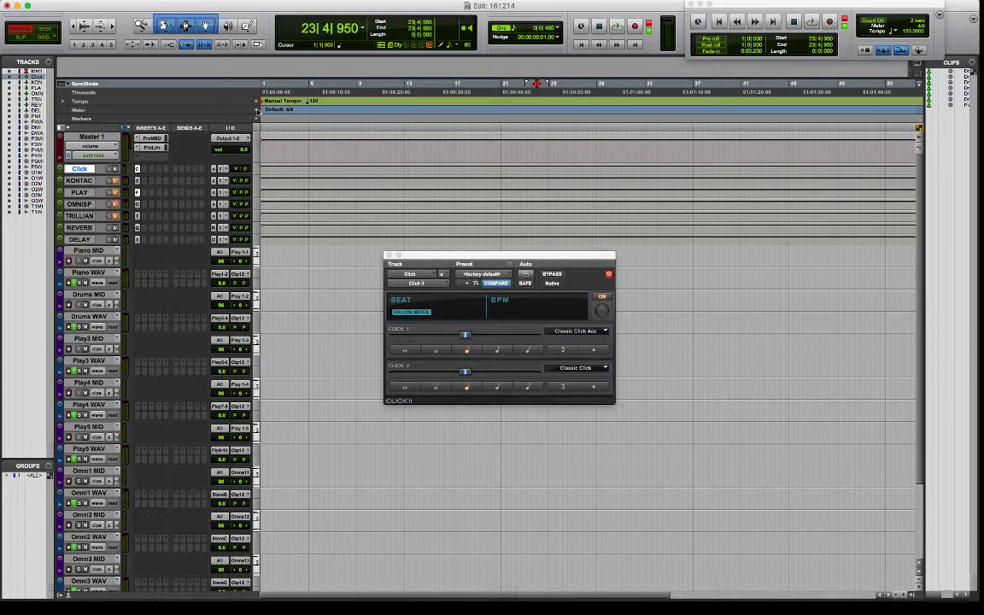
{"action": "left_click", "coordinate": [257, 109]}
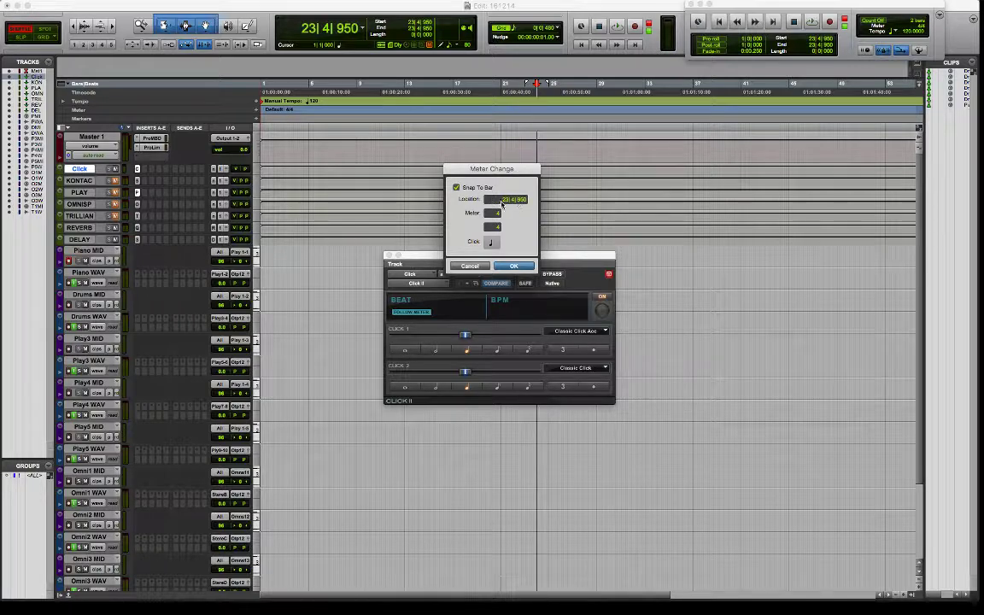
{"action": "left_click", "coordinate": [478, 265]}
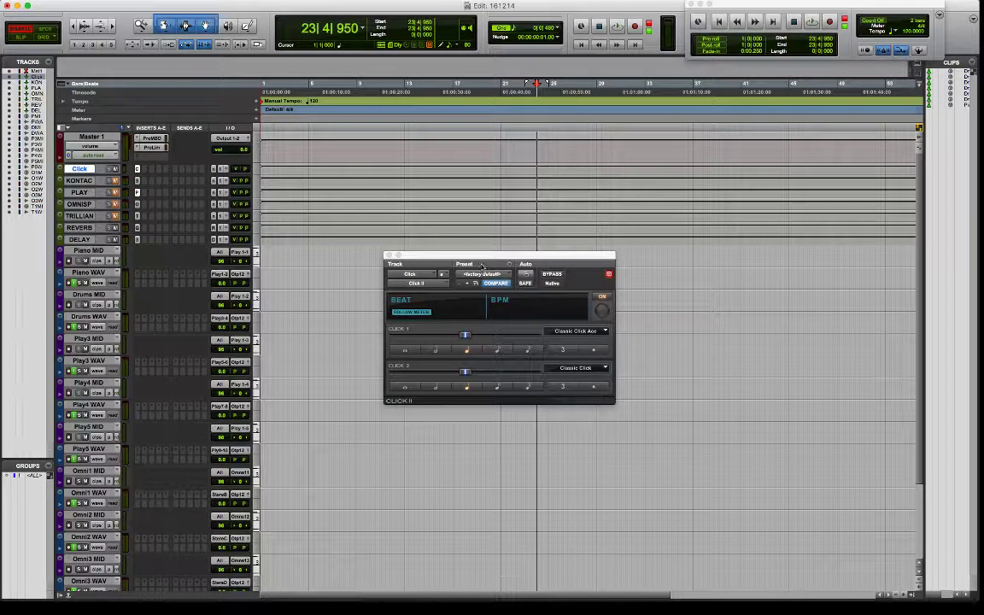
Return to the session start, apply a 6/8 meter at 1|1|000 and play the session briefly to check its click.
{"action": "key", "text": "Return"}
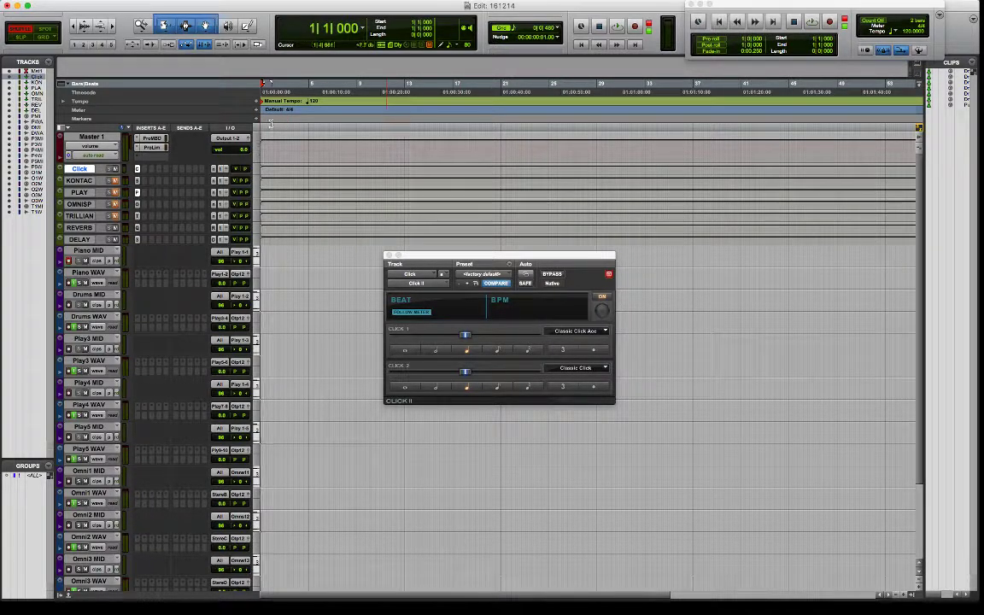
{"action": "left_click", "coordinate": [256, 110]}
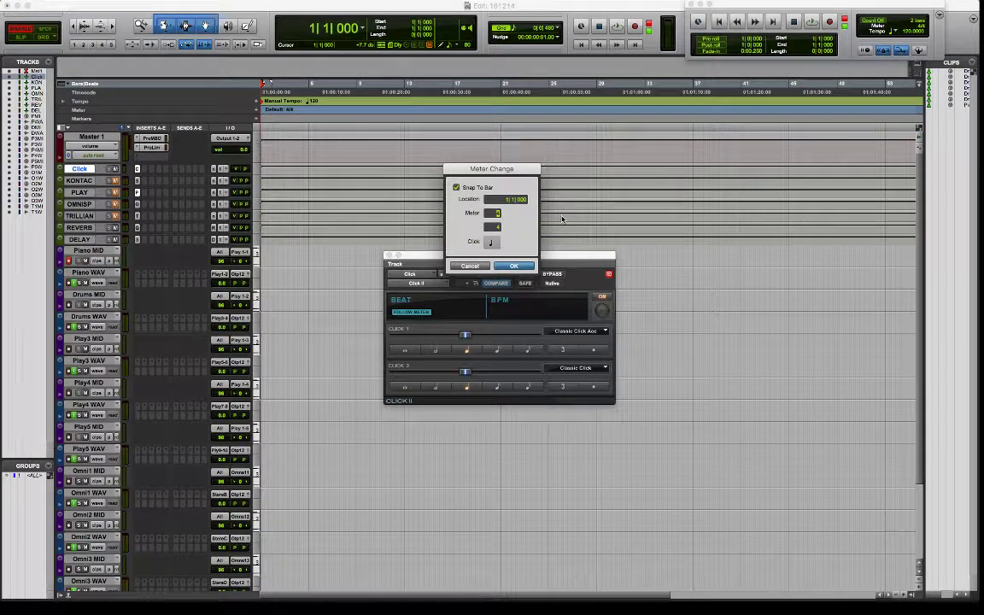
{"action": "type", "text": "6"}
{"action": "left_click", "coordinate": [496, 227]}
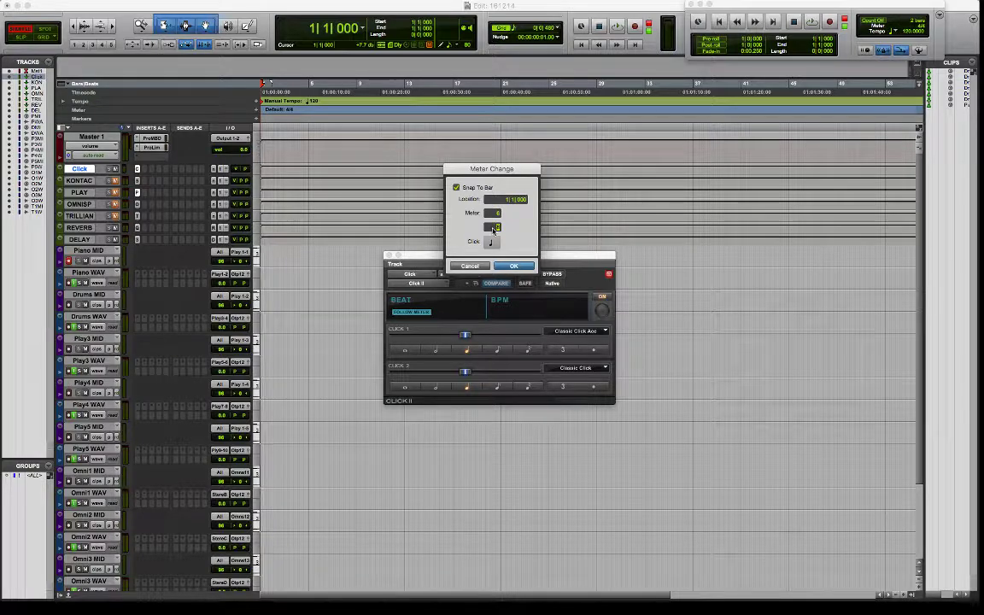
{"action": "type", "text": "8"}
{"action": "left_click", "coordinate": [514, 267]}
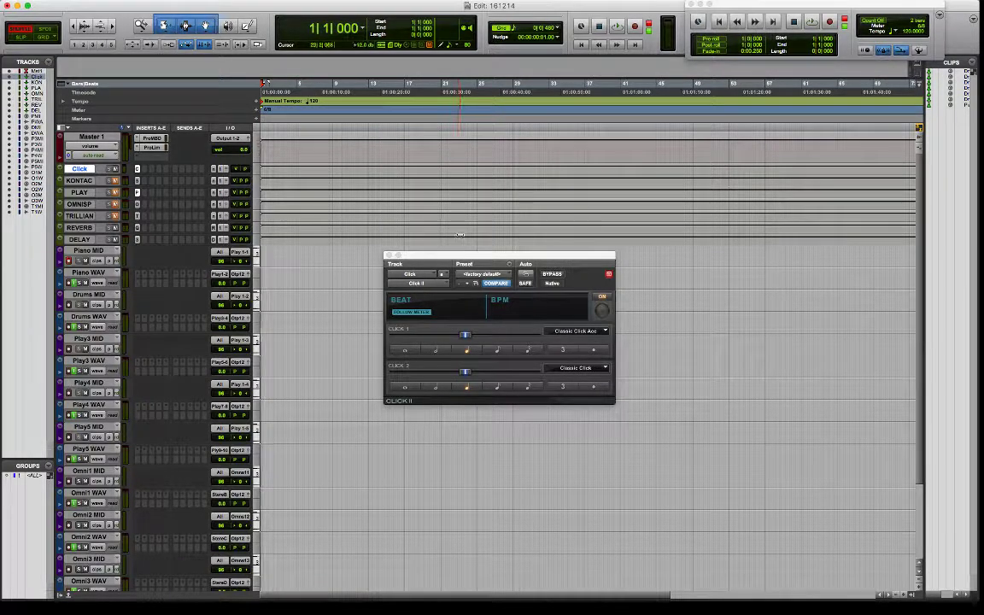
{"action": "key", "text": "space"}
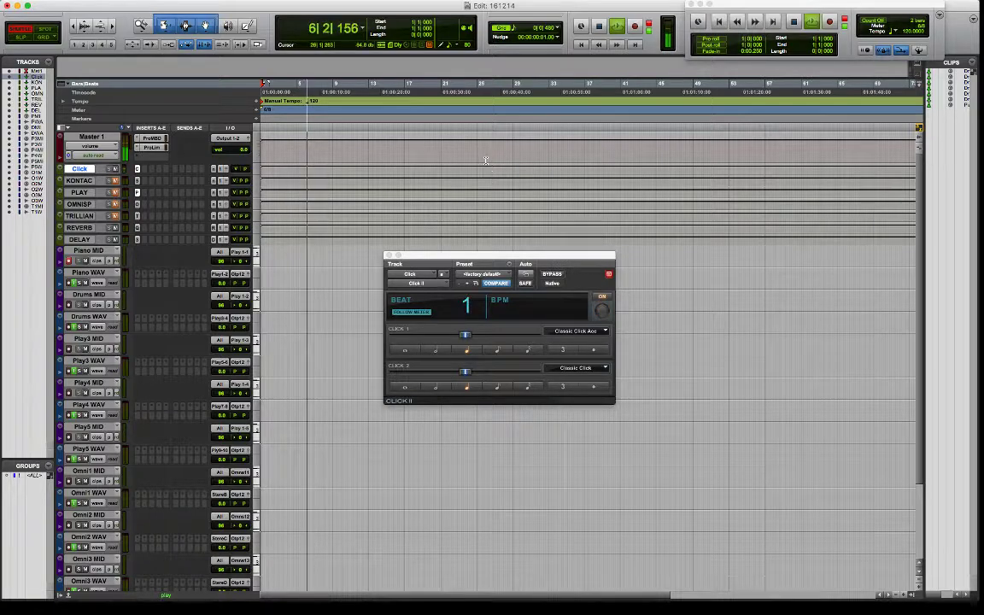
{"action": "key", "text": "space"}
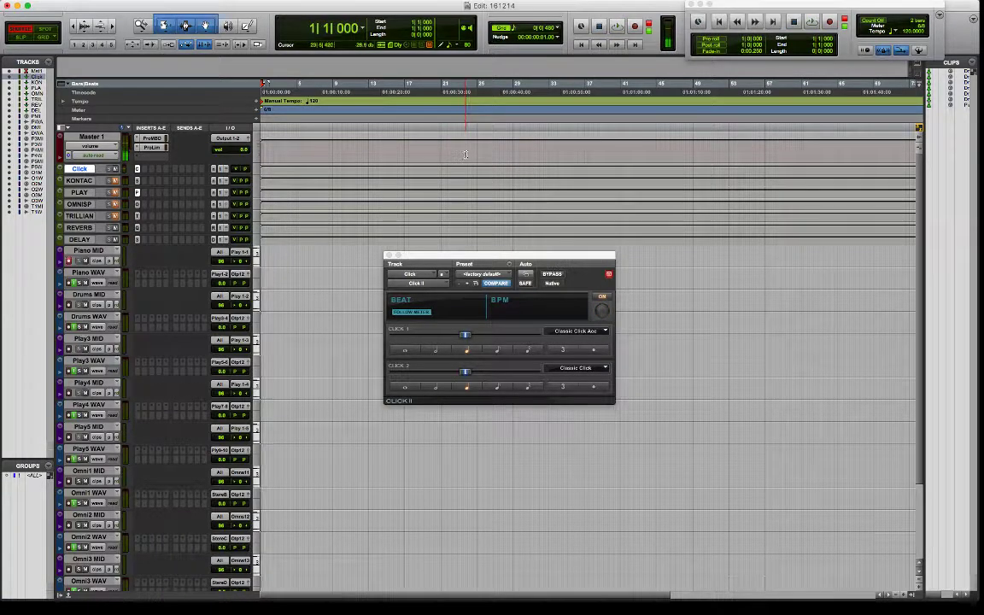
Edit the 6/8 meter change at the session start so that its click value is a 1/8 note.
{"action": "double_click", "coordinate": [265, 110]}
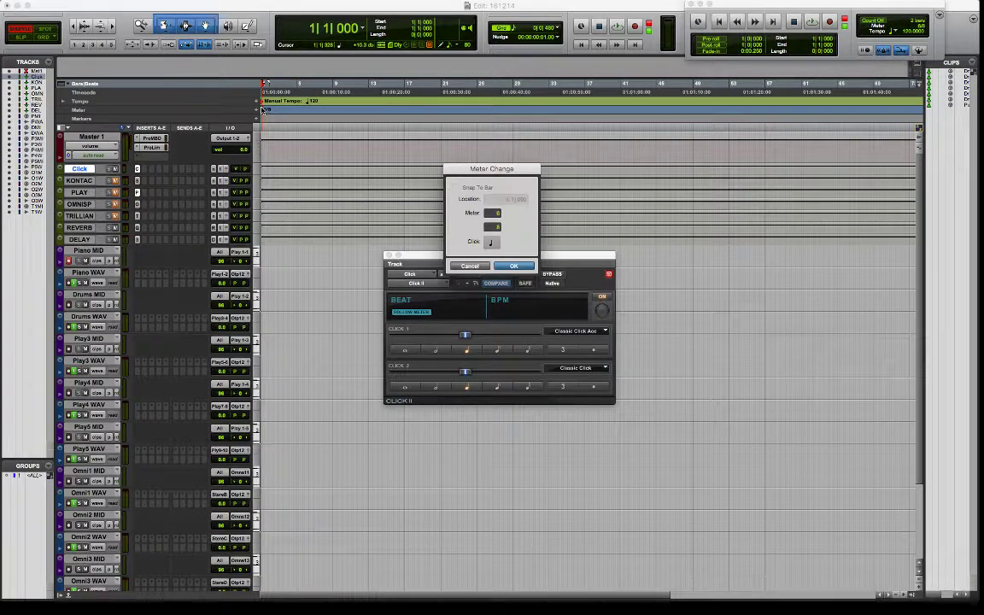
{"action": "left_click", "coordinate": [492, 244]}
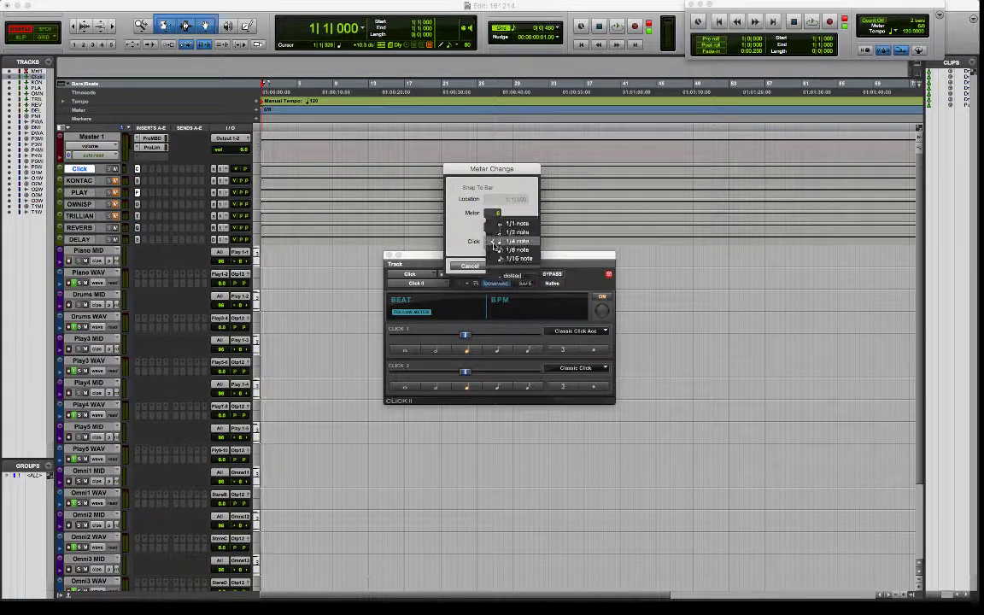
{"action": "left_click", "coordinate": [522, 250]}
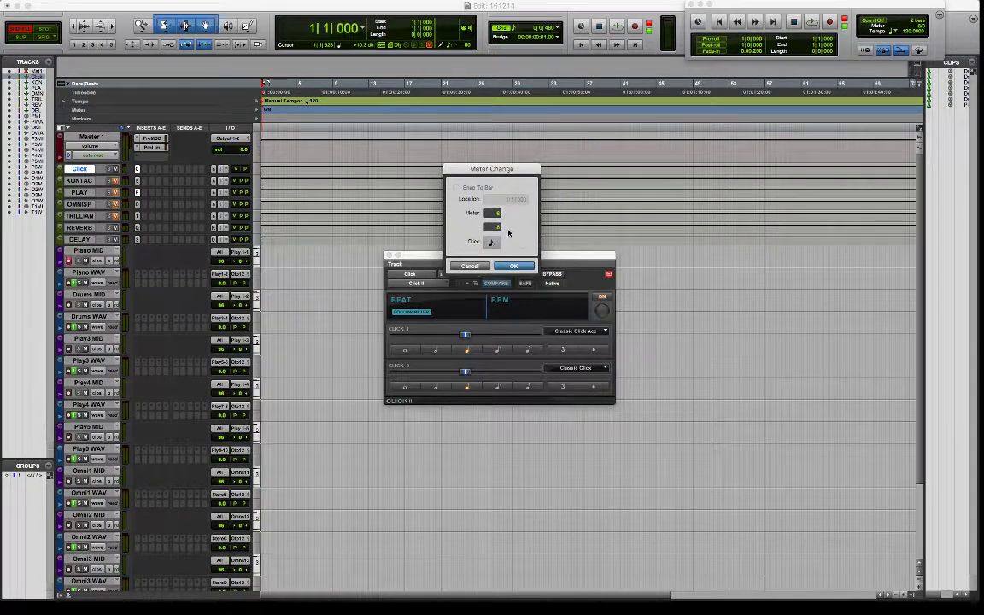
{"action": "left_click", "coordinate": [492, 244]}
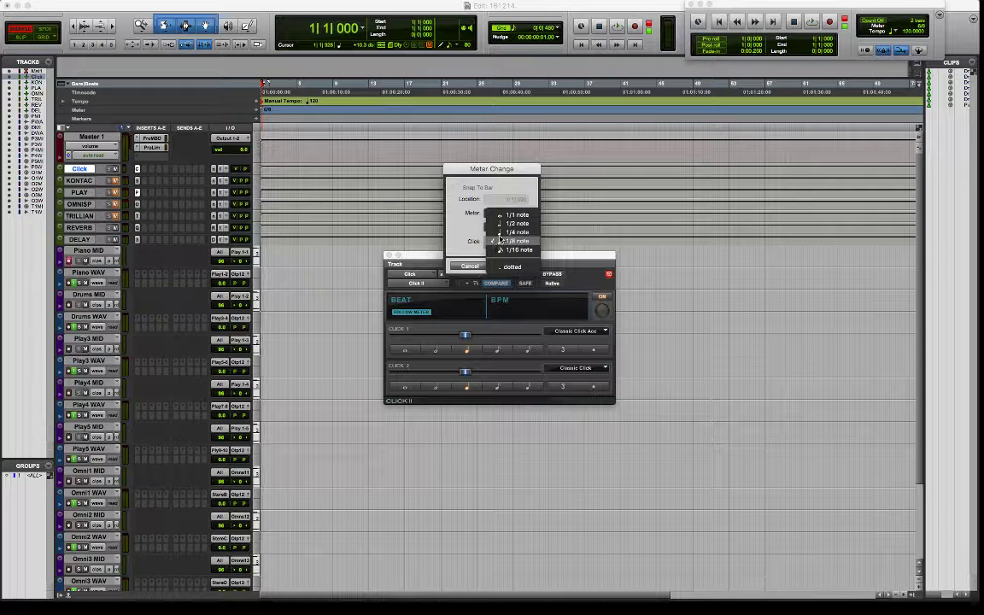
{"action": "left_click", "coordinate": [493, 242]}
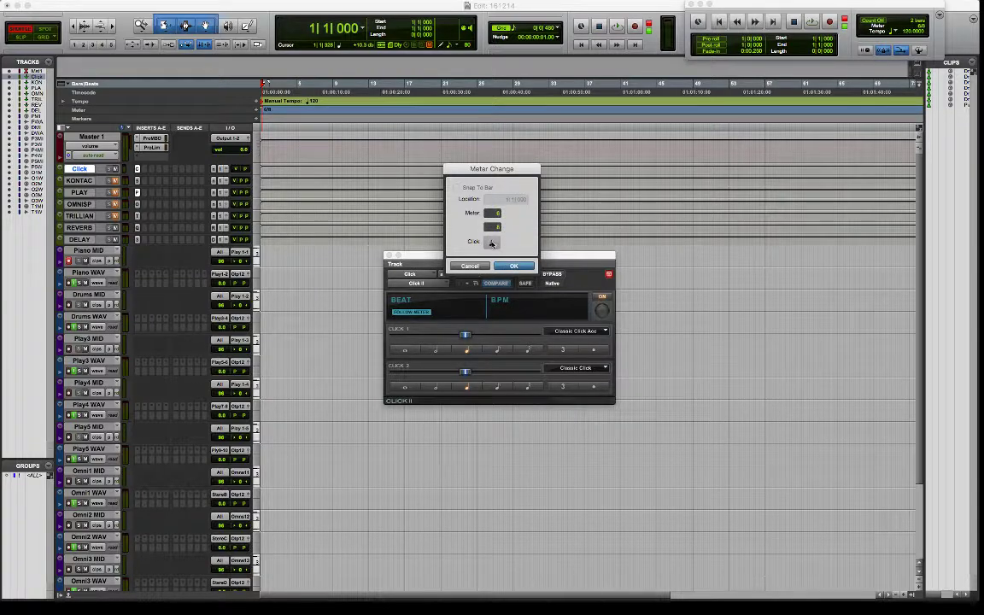
{"action": "left_click", "coordinate": [492, 244]}
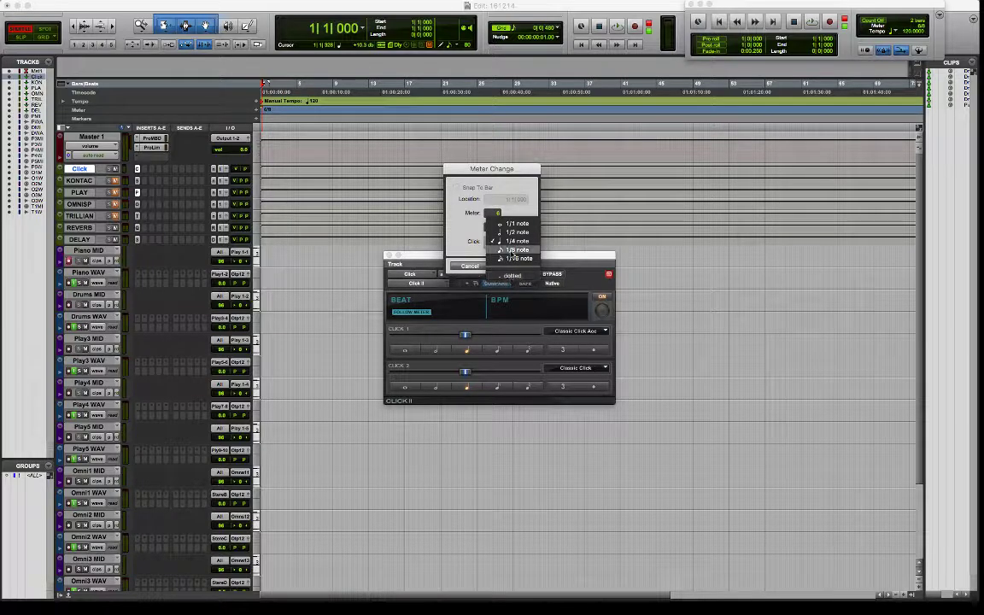
{"action": "left_click", "coordinate": [513, 250]}
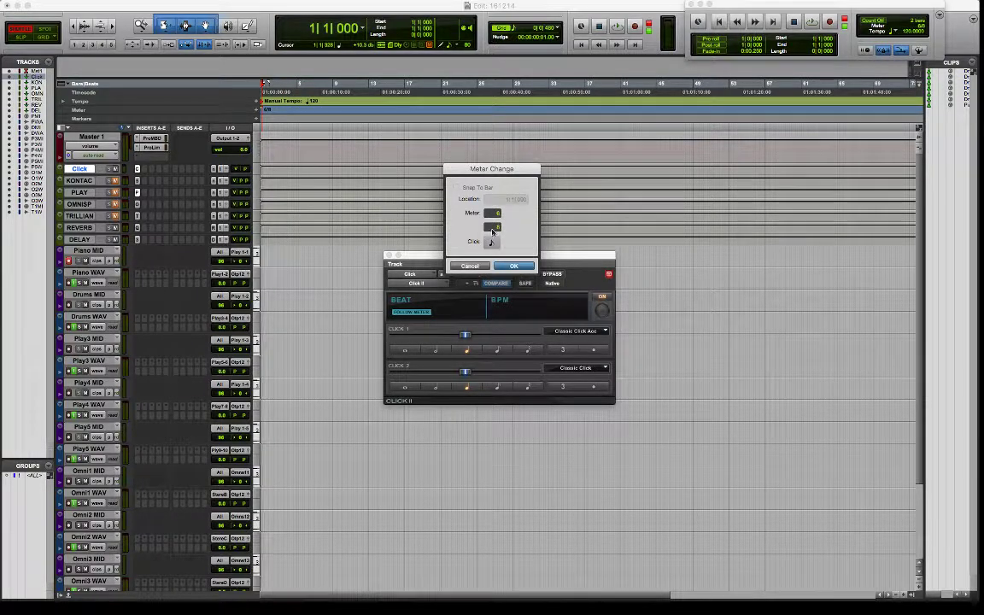
{"action": "left_click", "coordinate": [514, 267]}
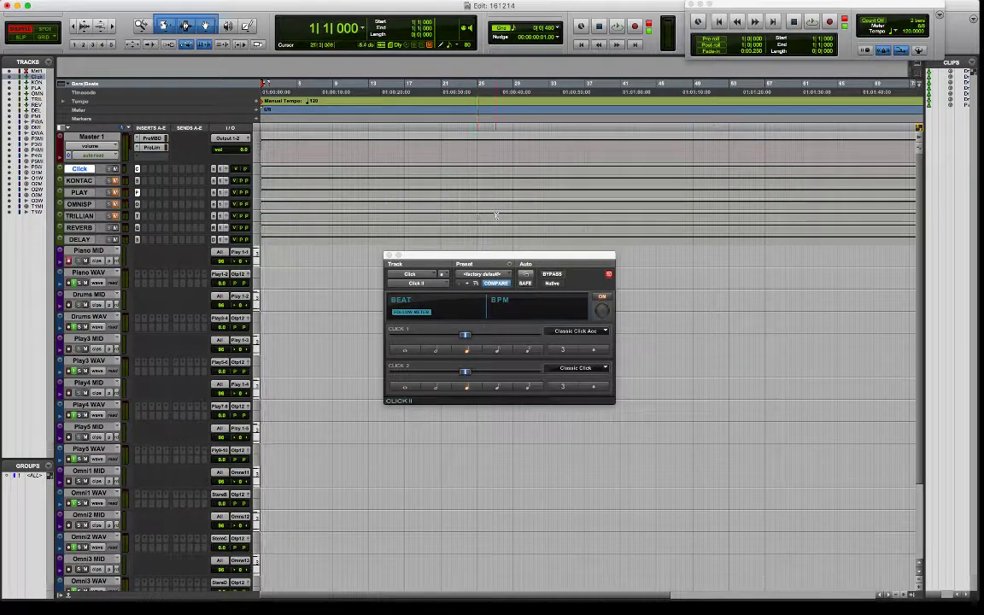
Play the session from the start and lower the manual tempo to 77 BPM during playback.
{"action": "key", "text": "space"}
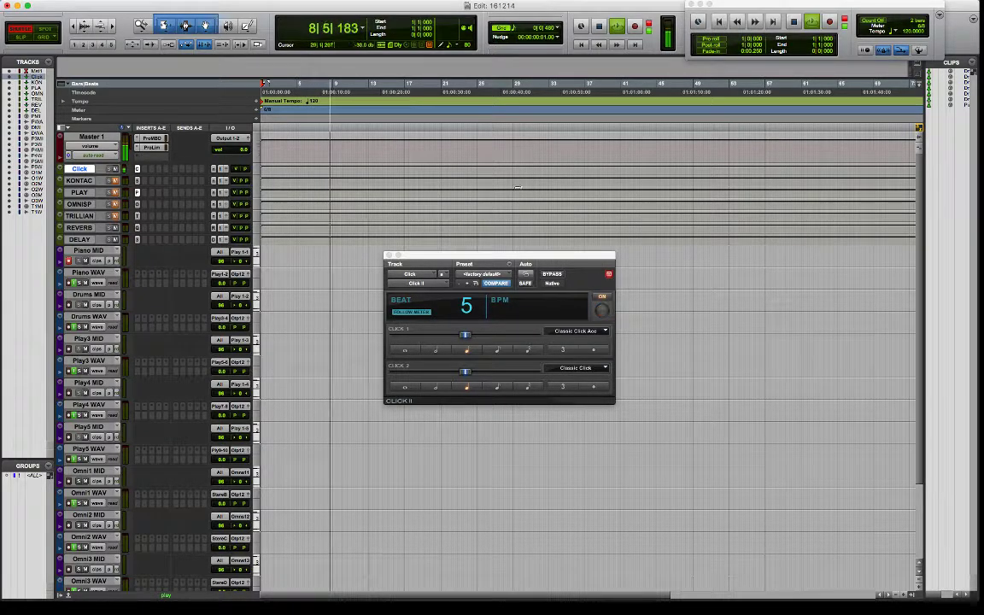
{"action": "left_click_drag", "start_coordinate": [897, 30], "coordinate": [907, 58]}
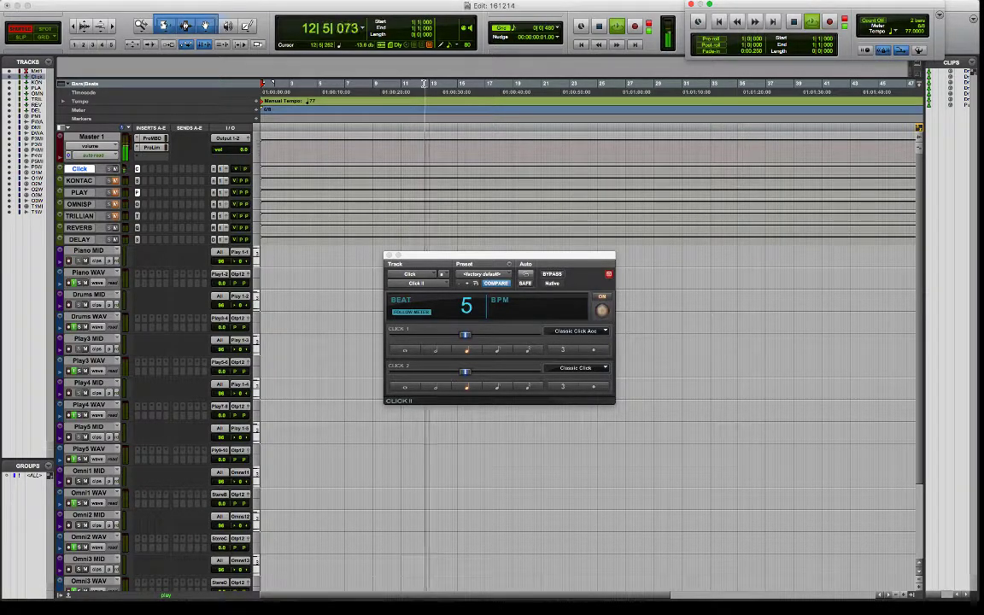
Change the 6/8 meter's click value to a 1/4 note while the session plays.
{"action": "double_click", "coordinate": [266, 110]}
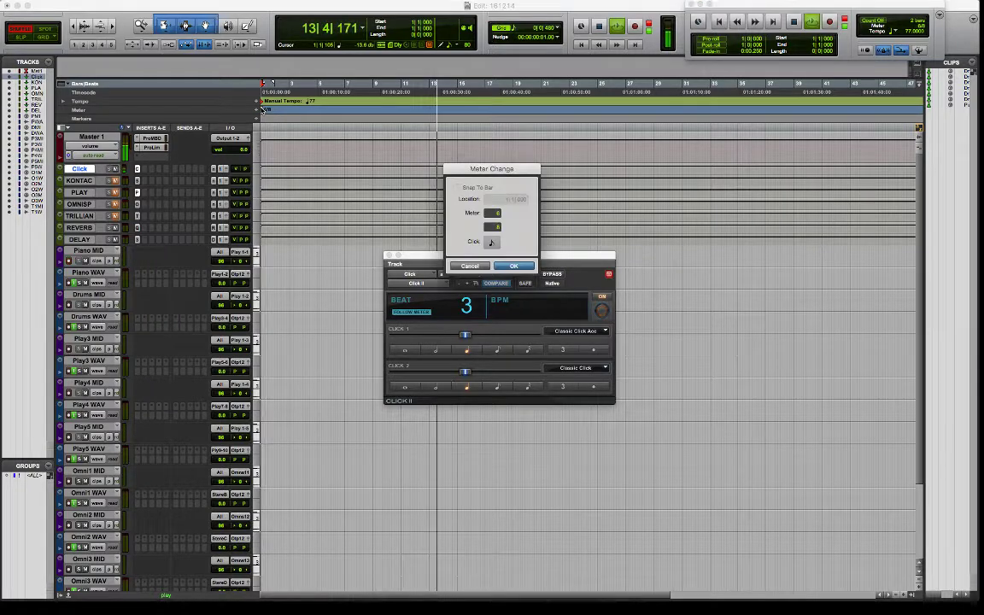
{"action": "left_click", "coordinate": [498, 243]}
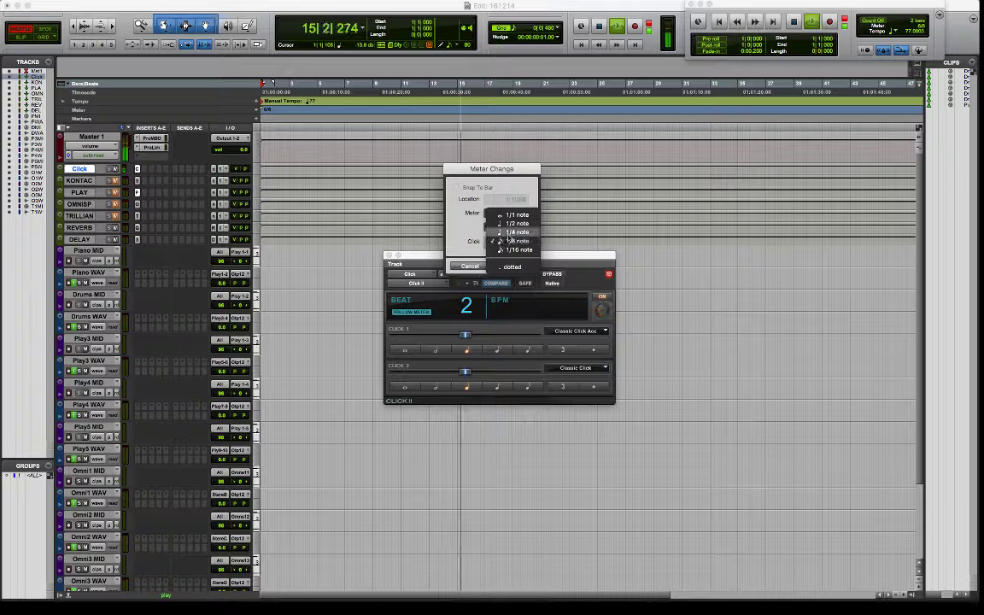
{"action": "left_click", "coordinate": [495, 220]}
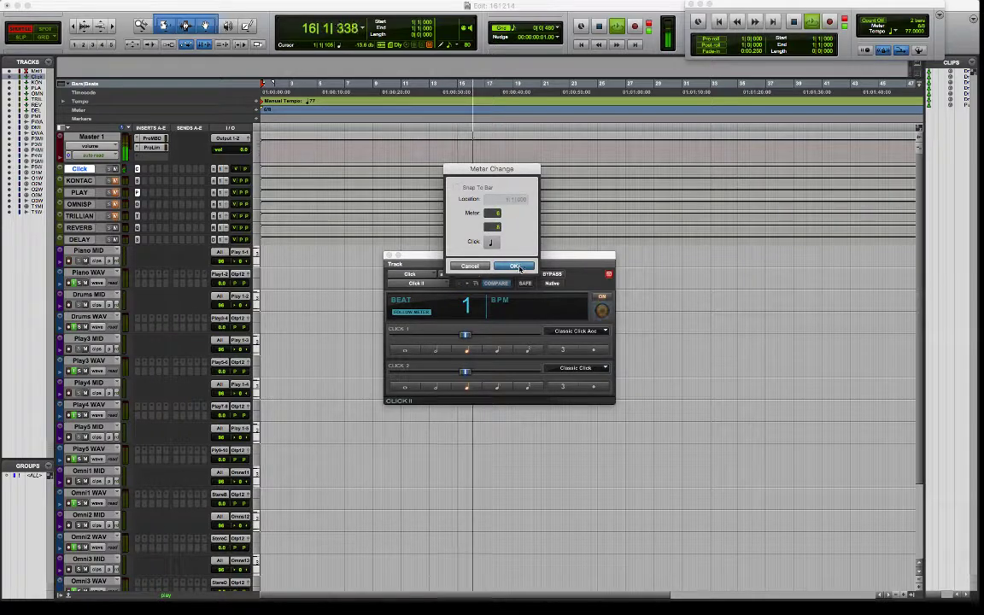
{"action": "left_click", "coordinate": [517, 267]}
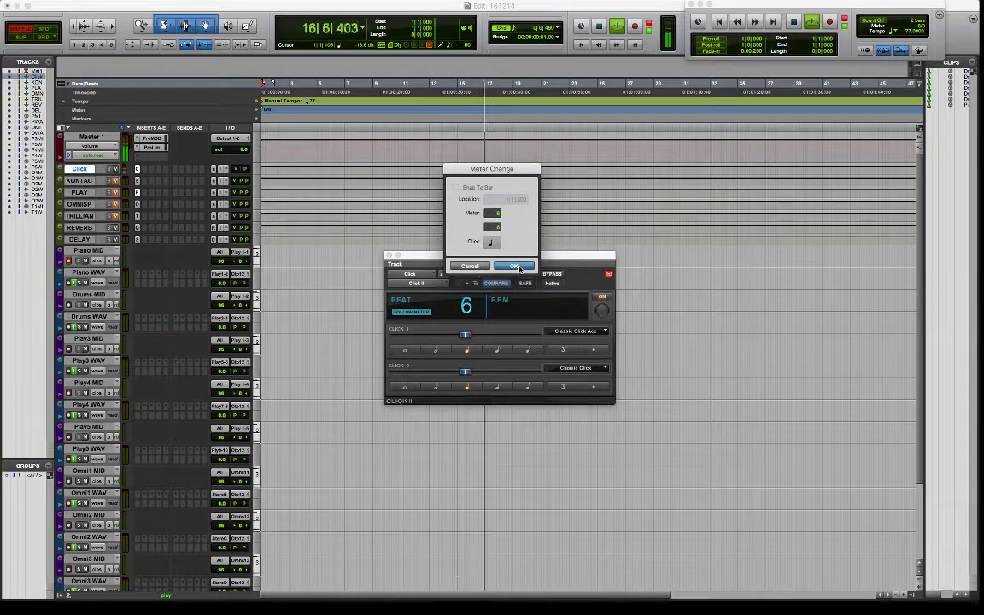
{"action": "left_click", "coordinate": [517, 266]}
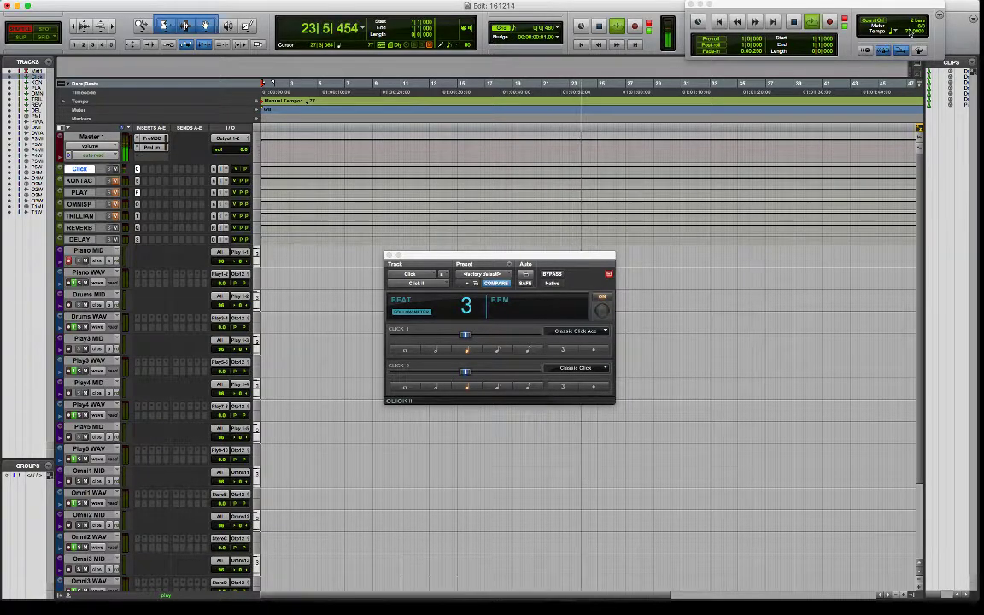
Raise the manual tempo to 95 BPM and move the Transport window just above the Click II window.
{"action": "left_click_drag", "start_coordinate": [912, 31], "coordinate": [914, 21]}
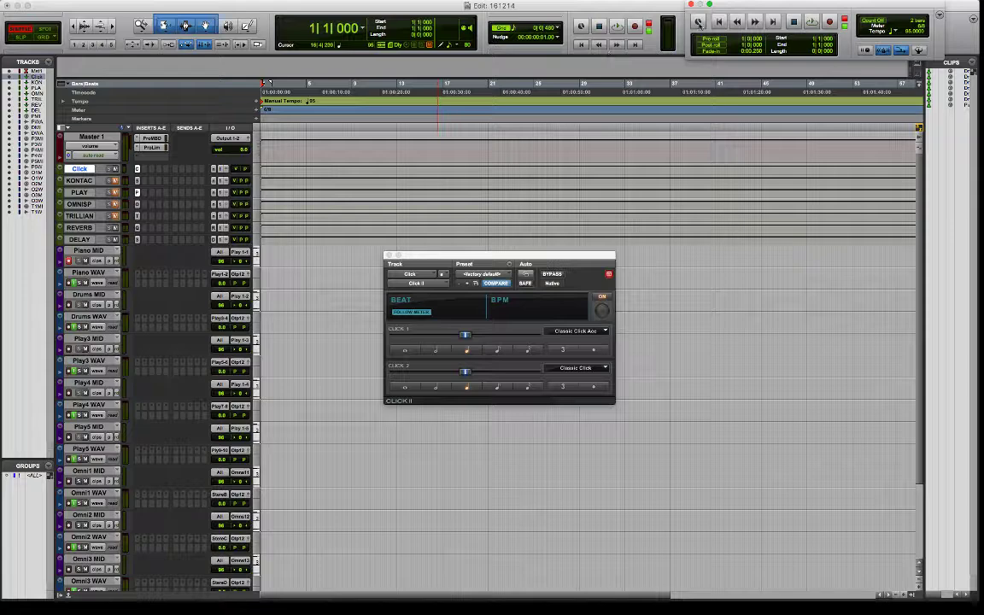
{"action": "left_click_drag", "start_coordinate": [726, 7], "coordinate": [393, 173]}
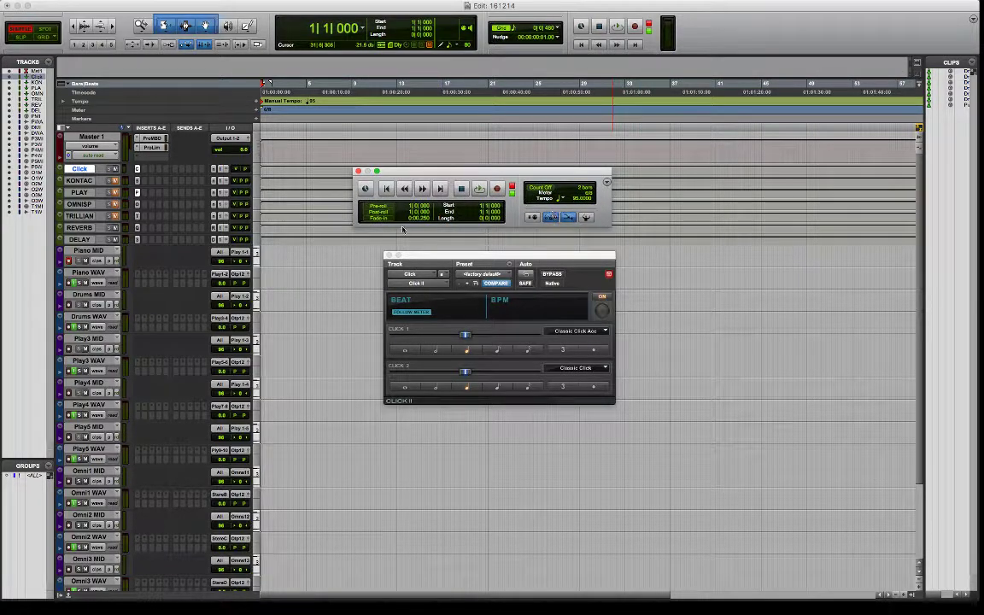
Review the note values available for the tempo beat and set the manual tempo to 120 BPM.
{"action": "left_click", "coordinate": [563, 199]}
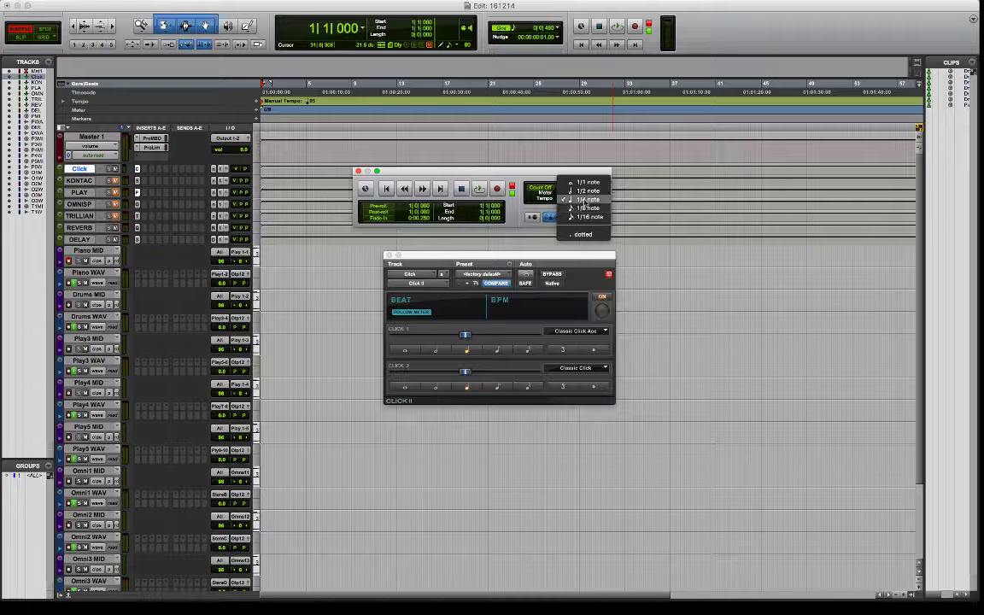
{"action": "left_click", "coordinate": [546, 203]}
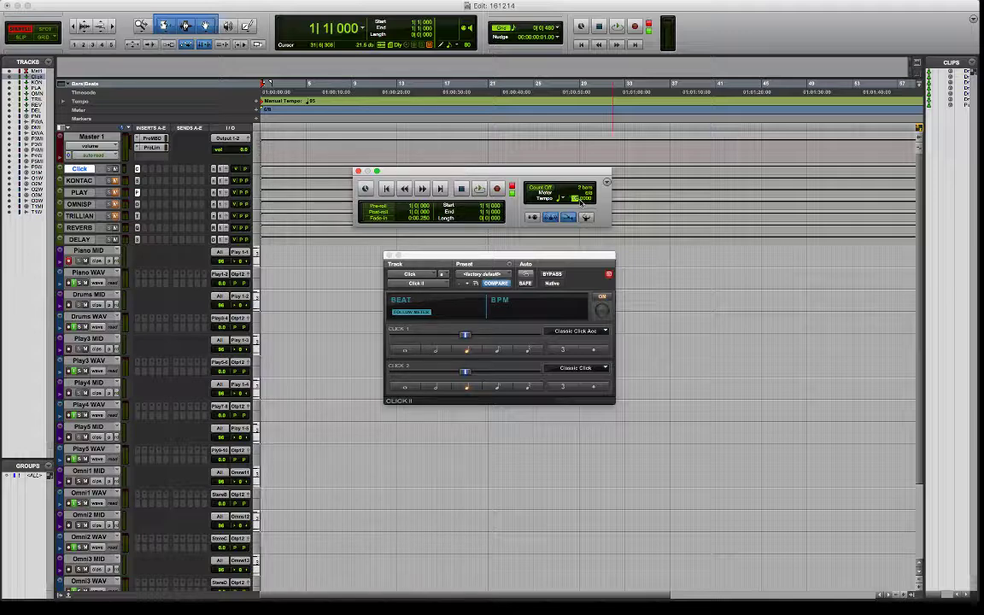
{"action": "key", "text": "Return"}
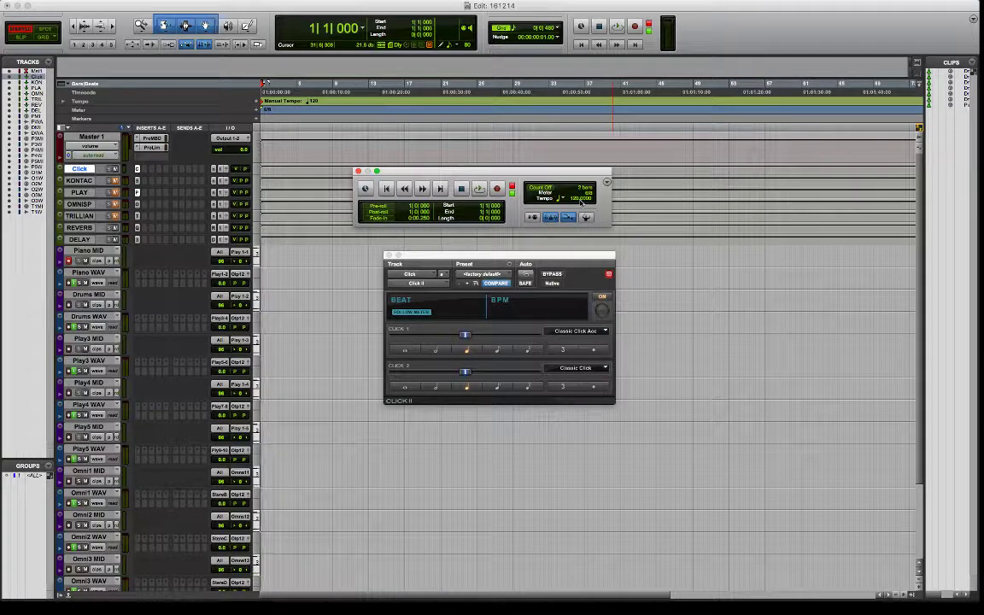
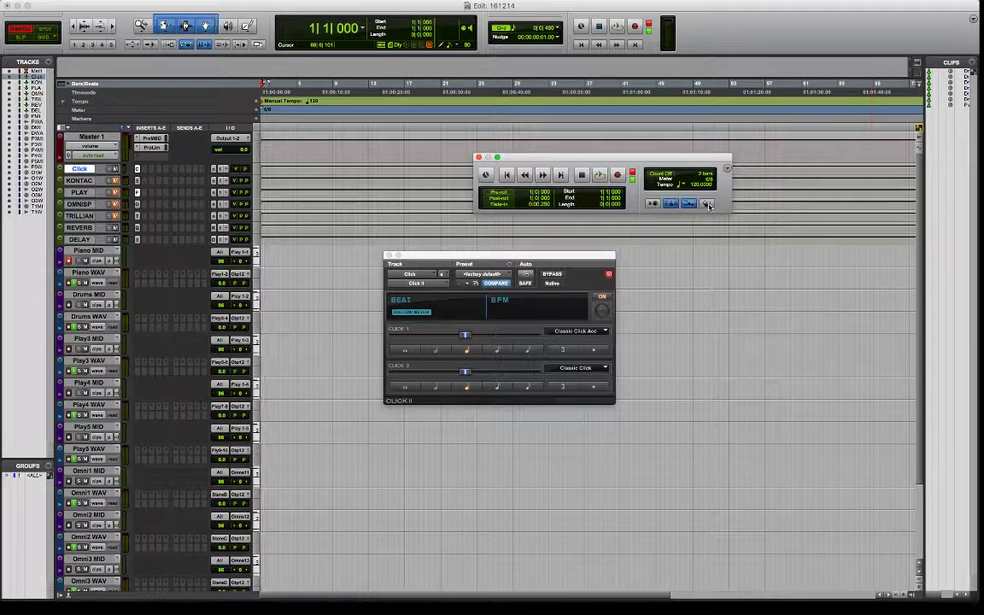
Switch the Conductor track on and back off, and lower the manual tempo to 119 BPM.
{"action": "left_click", "coordinate": [707, 204]}
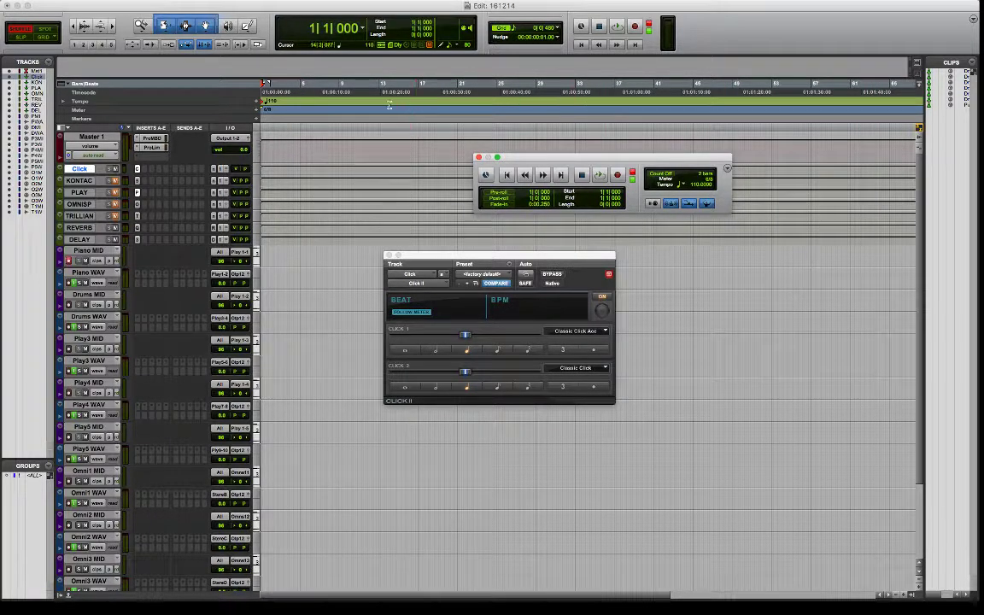
{"action": "left_click", "coordinate": [708, 204]}
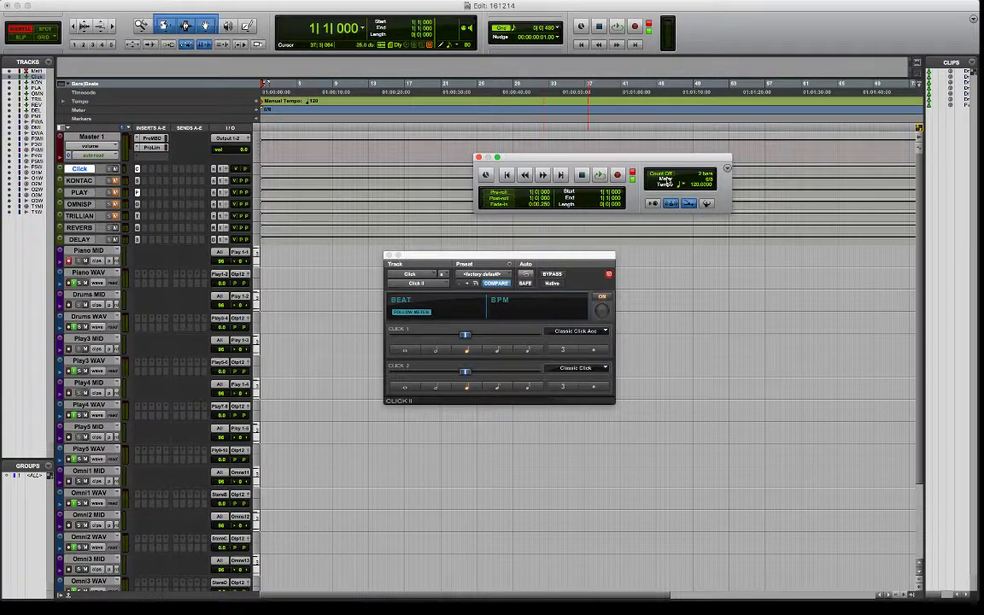
{"action": "left_click_drag", "start_coordinate": [696, 186], "coordinate": [696, 190]}
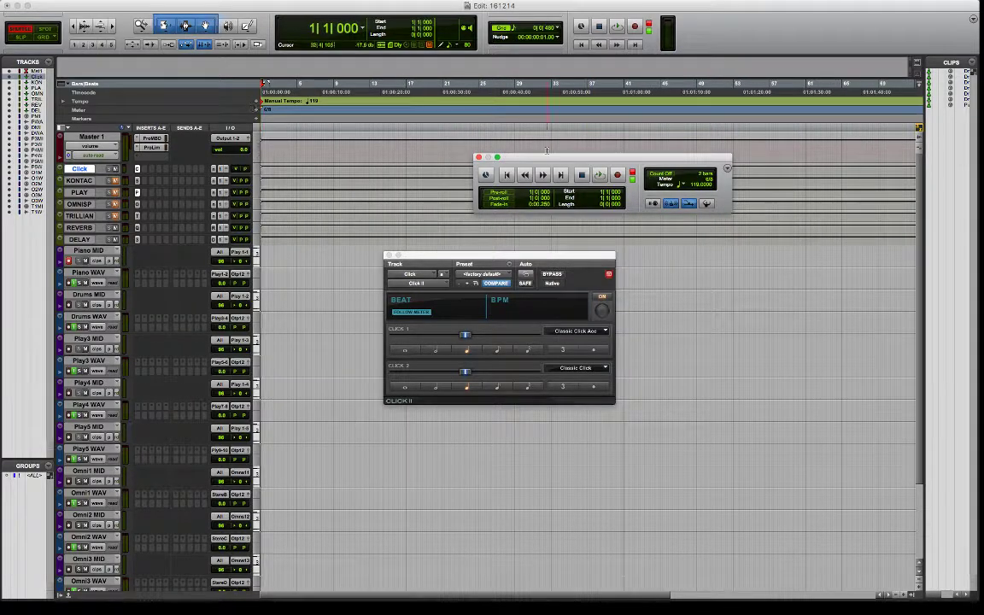
Move the Transport window just below the Tempo and Meter rulers and enable the Conductor track.
{"action": "left_click_drag", "start_coordinate": [554, 160], "coordinate": [230, 120]}
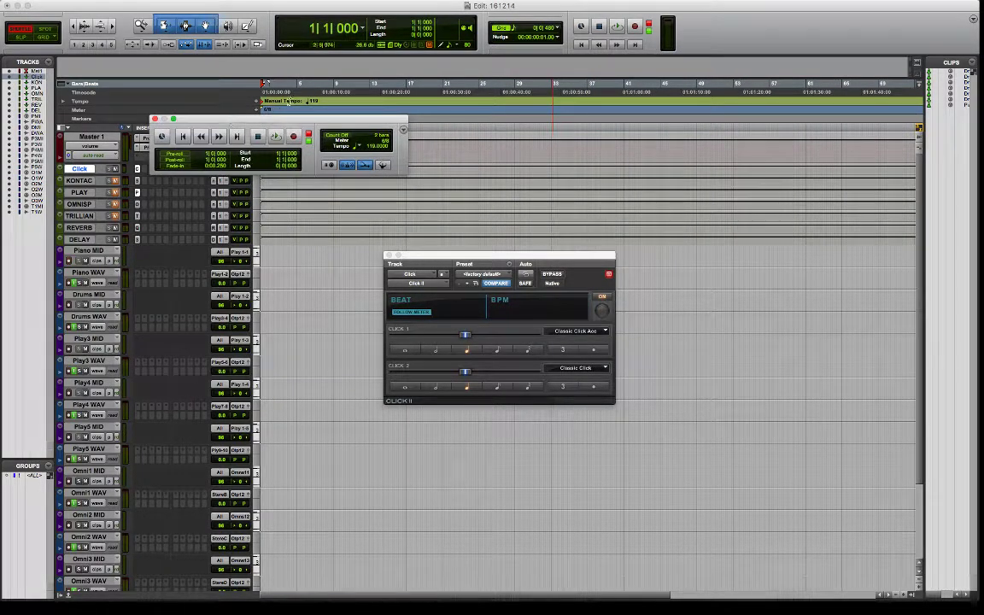
{"action": "left_click", "coordinate": [383, 166]}
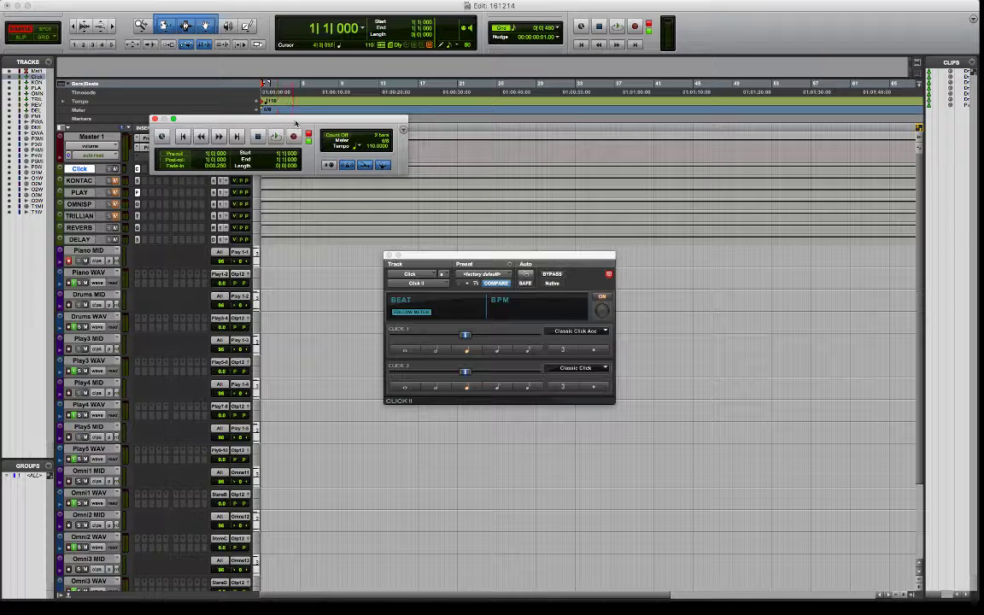
Move the Transport window up over the Edit window's toolbar, clear of the Tempo and Meter rulers.
{"action": "left_click_drag", "start_coordinate": [296, 123], "coordinate": [542, 139]}
{"action": "left_click_drag", "start_coordinate": [618, 167], "coordinate": [615, 161]}
{"action": "left_click_drag", "start_coordinate": [548, 135], "coordinate": [821, 7]}
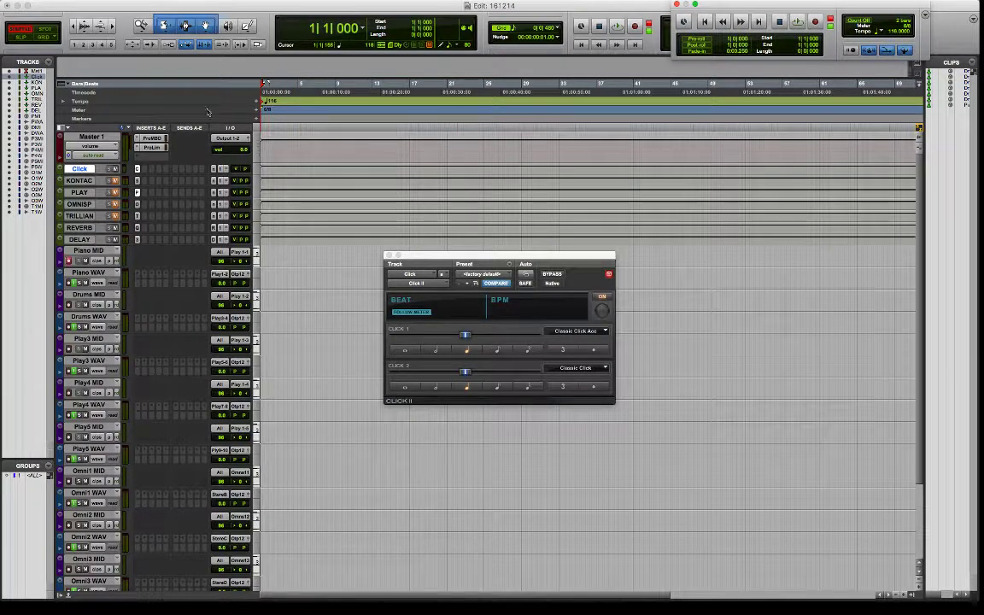
Edit the tempo event at bar 1, keeping the 1/4 note resolution and setting it to 120 BPM.
{"action": "double_click", "coordinate": [264, 102]}
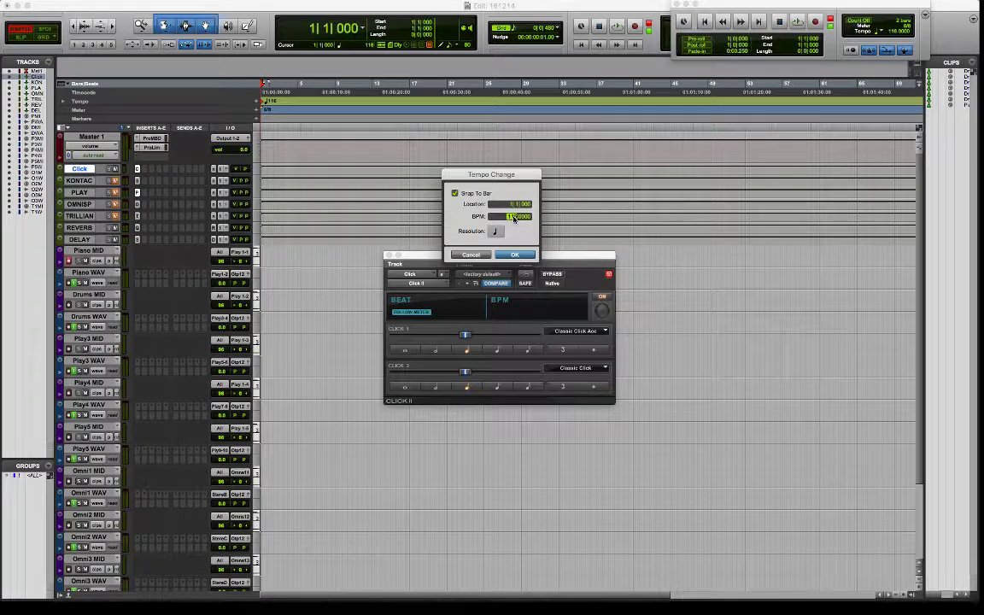
{"action": "left_click", "coordinate": [497, 231]}
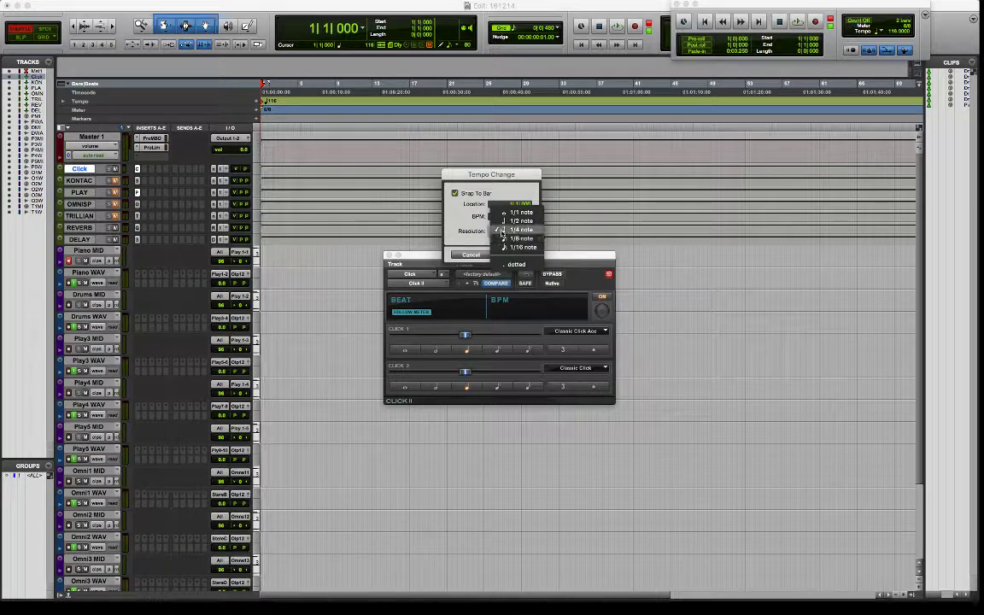
{"action": "left_click", "coordinate": [504, 230]}
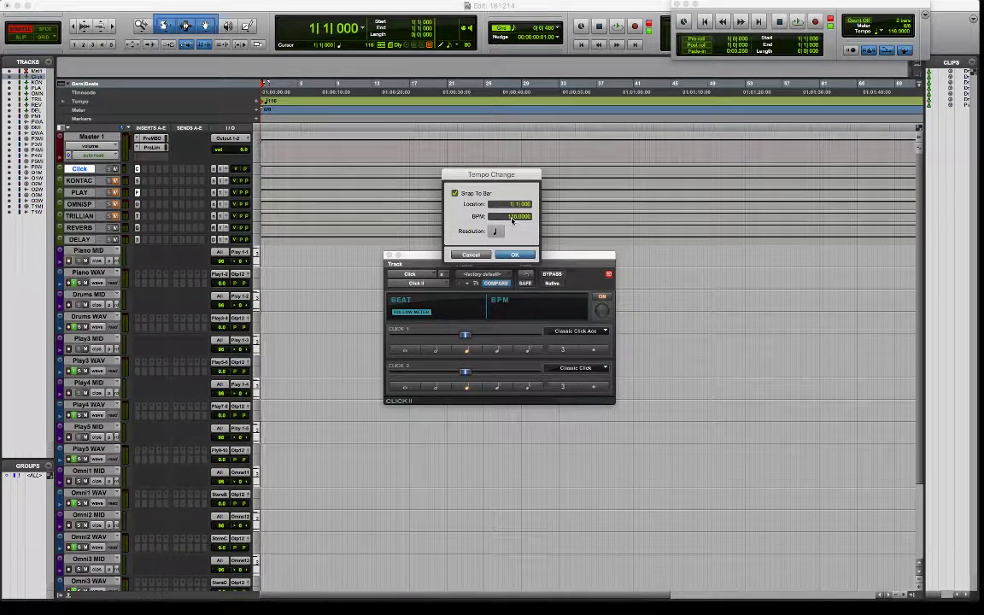
{"action": "type", "text": "116"}
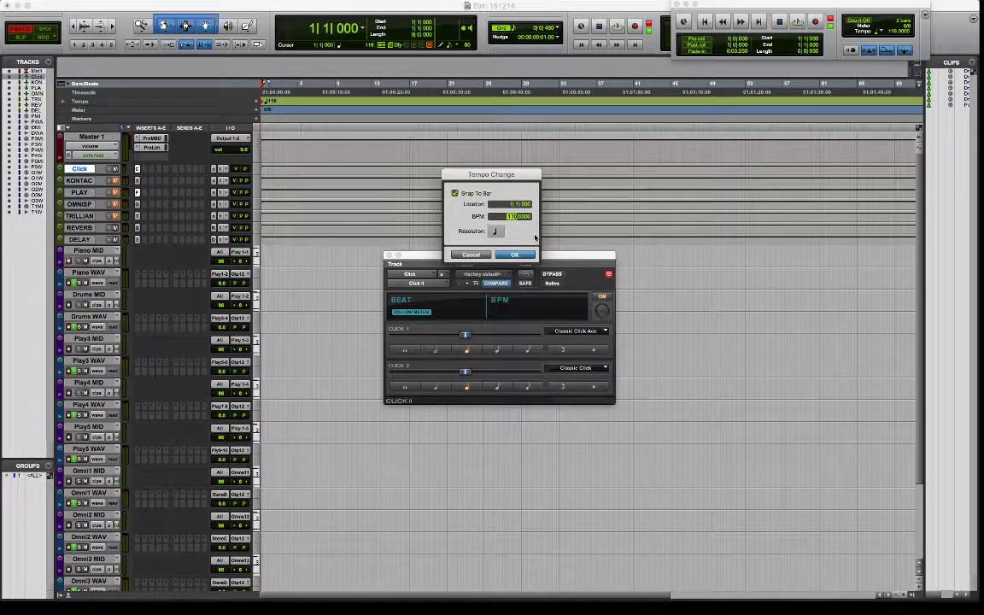
{"action": "left_click", "coordinate": [470, 255]}
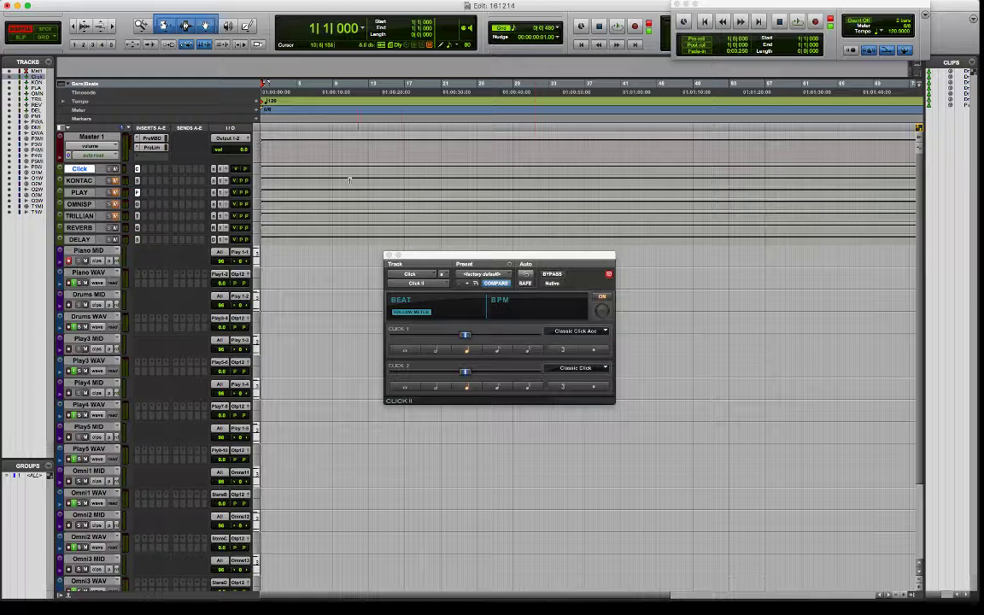
Insert a bar-snapped tempo change of 110 BPM at bar 13.
{"action": "left_click", "coordinate": [363, 92]}
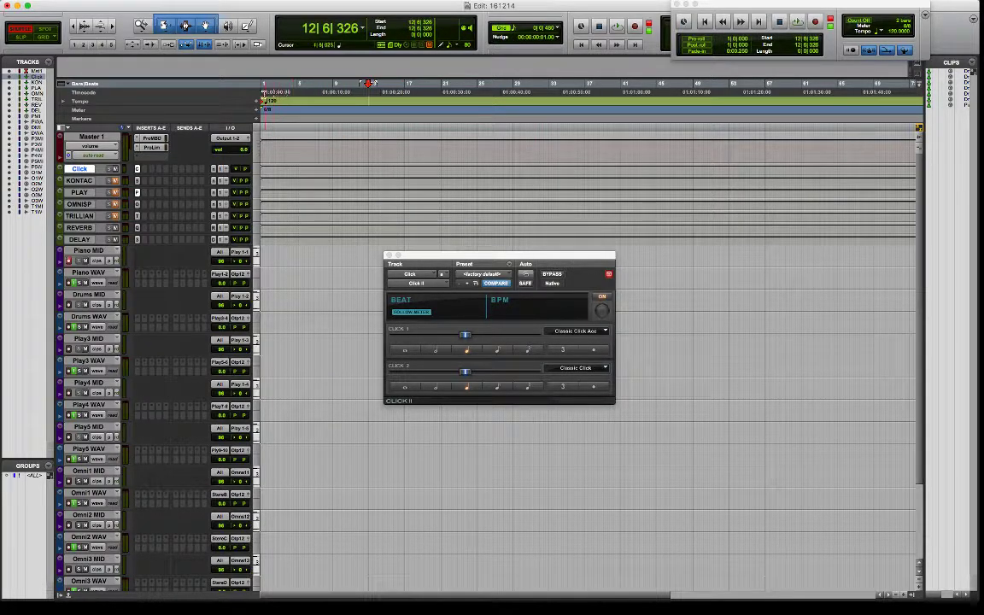
{"action": "double_click", "coordinate": [373, 83]}
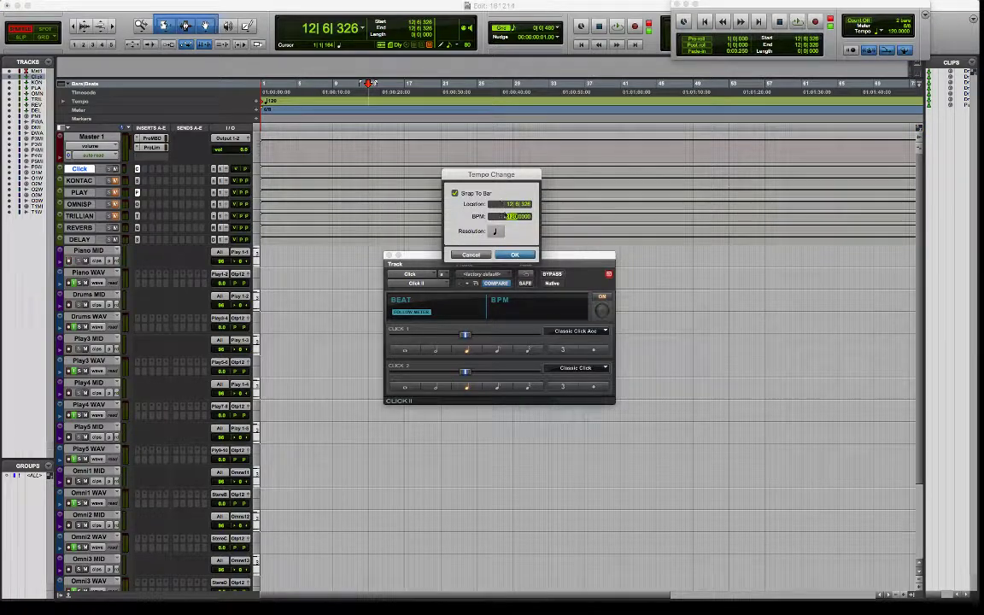
{"action": "type", "text": "110"}
{"action": "key", "text": "Return"}
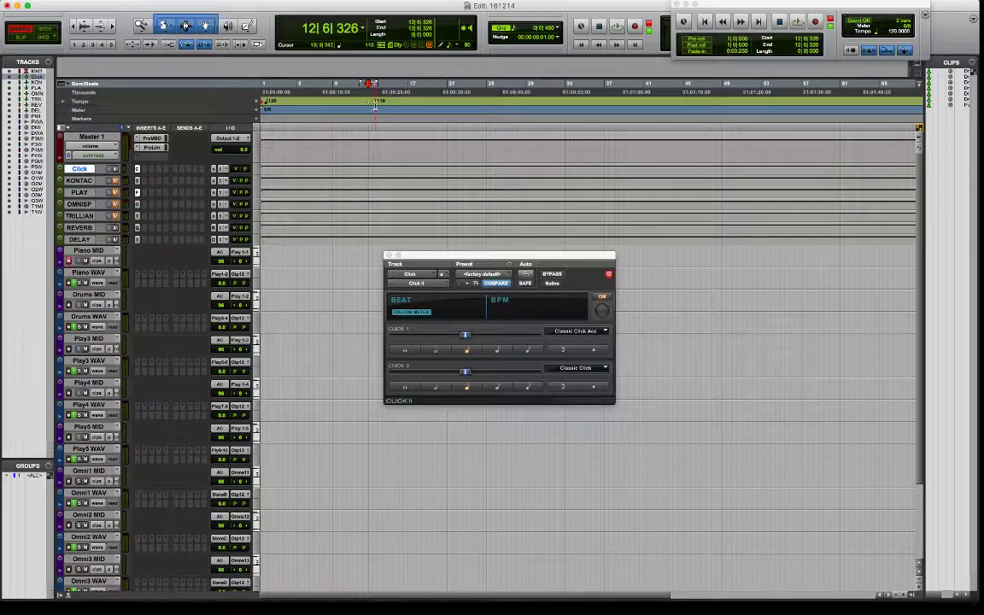
Play the click from bar 11 through the tempo change at bar 13, then stop.
{"action": "left_click", "coordinate": [320, 95]}
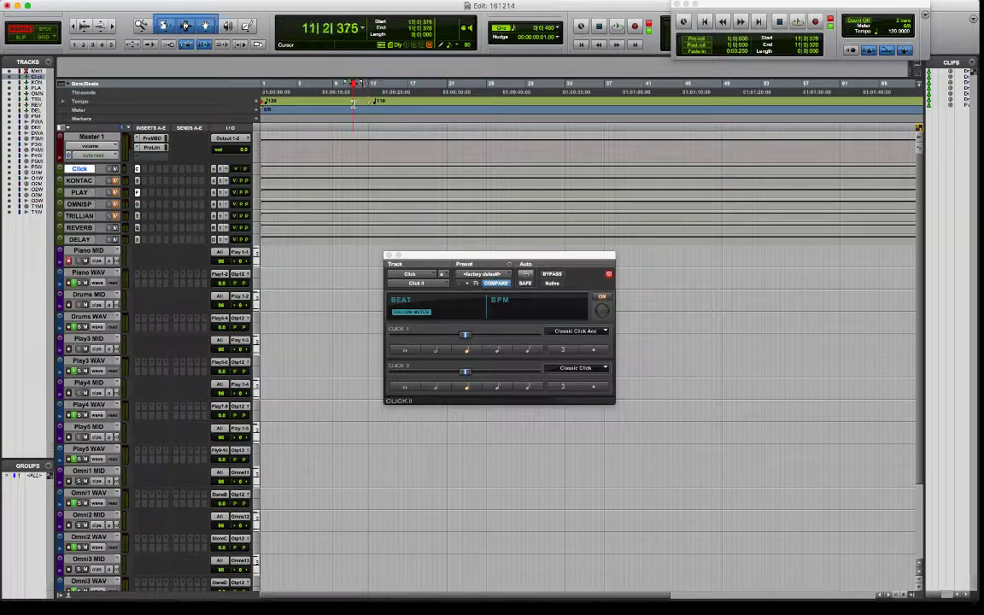
{"action": "key", "text": "space"}
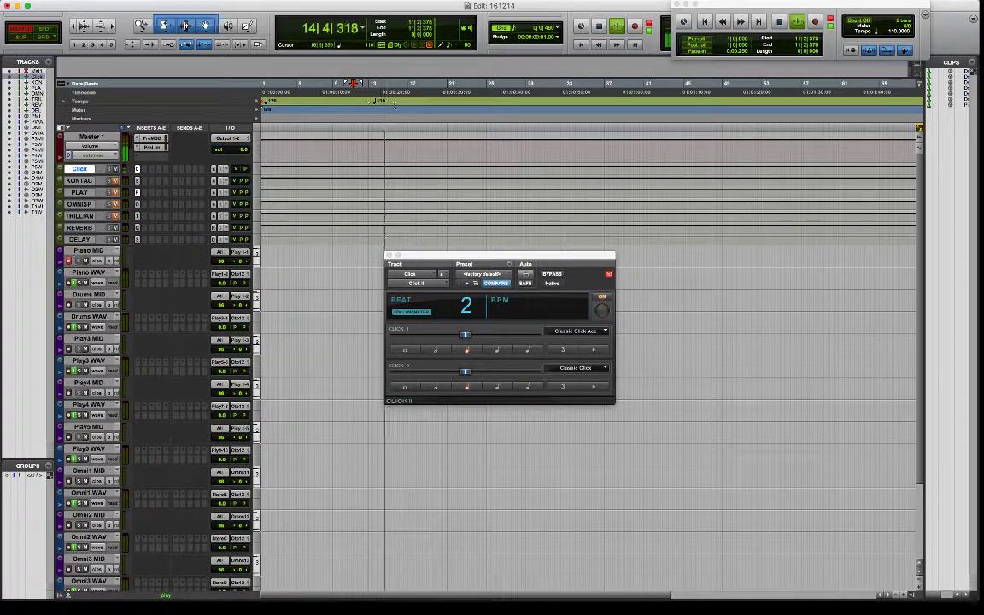
{"action": "key", "text": "space"}
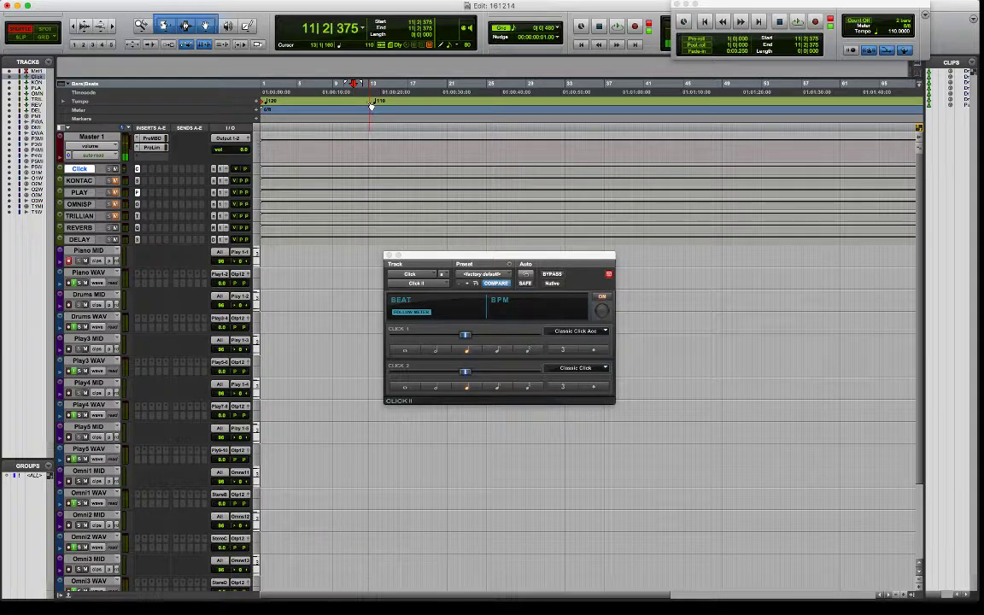
Set the tempo change at bar 13 to 145 BPM.
{"action": "double_click", "coordinate": [371, 103]}
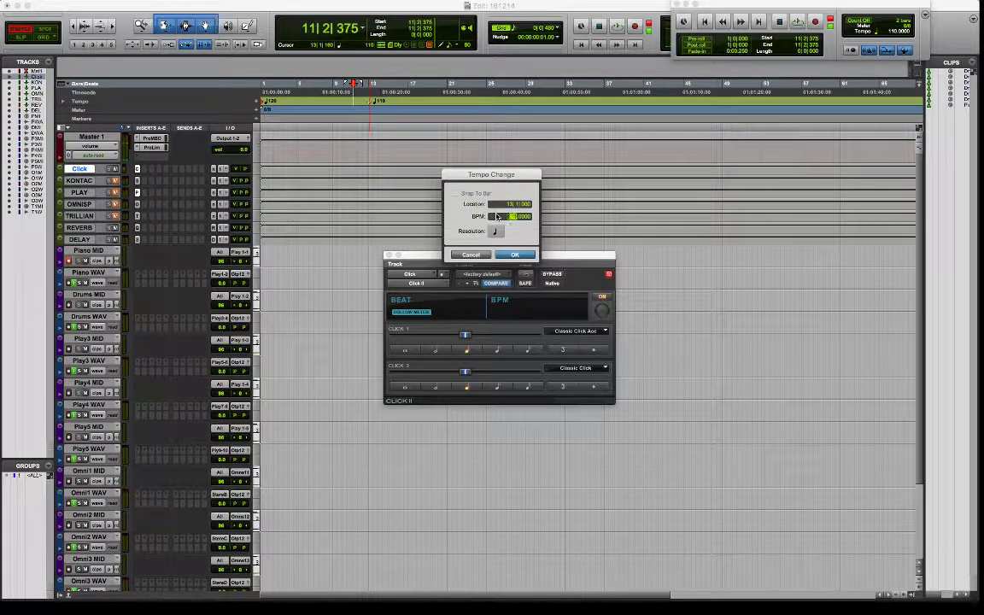
{"action": "type", "text": "145"}
{"action": "key", "text": "Return"}
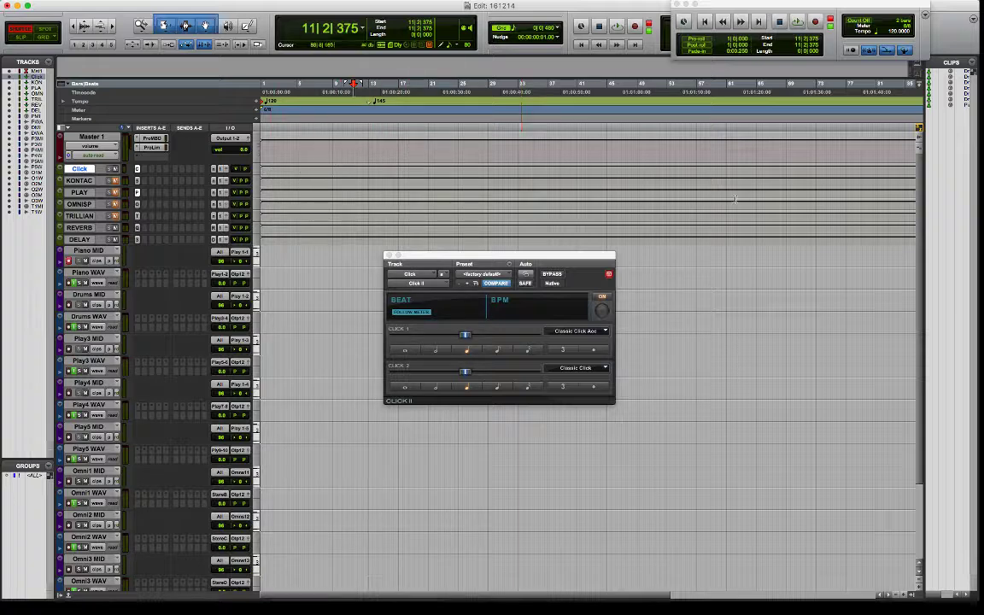
Play the click from late in bar 10 through the 145 BPM tempo change and stop playback.
{"action": "left_click", "coordinate": [351, 104]}
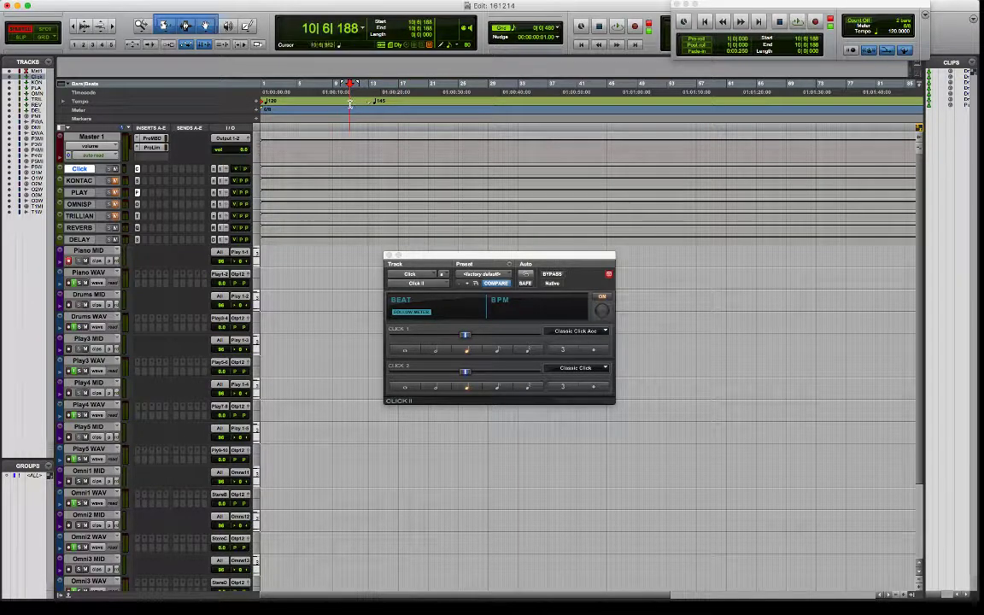
{"action": "key", "text": "space"}
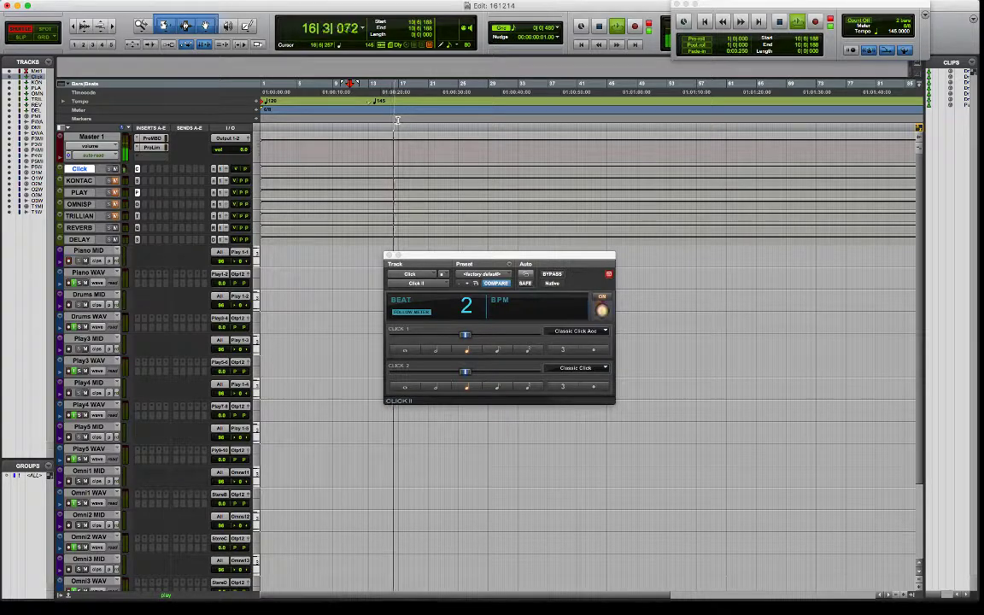
{"action": "key", "text": "space"}
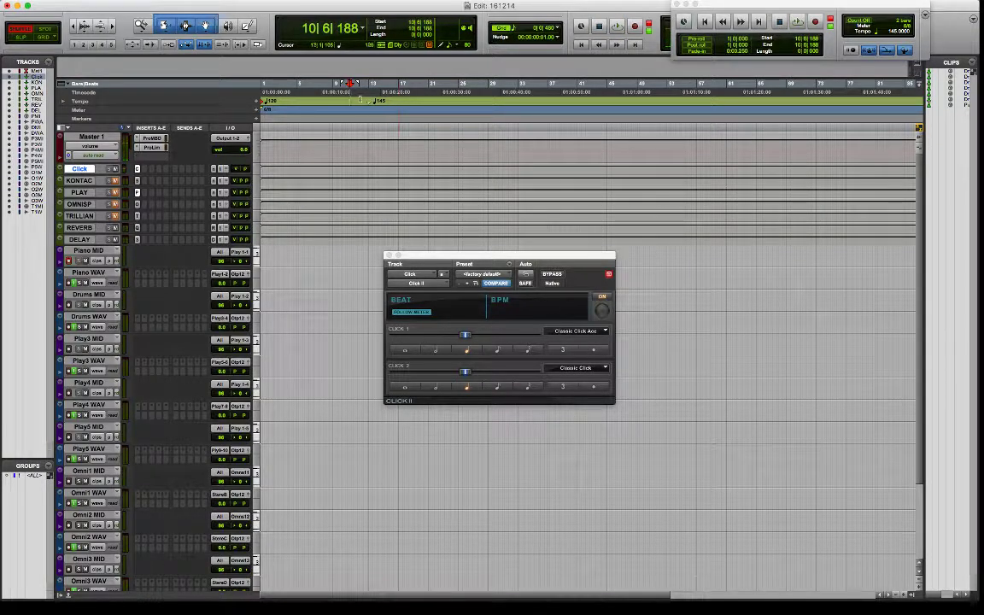
In Grid mode, add a 110 BPM tempo change at bar 17 and play both tempo changes from bar 12.
{"action": "key", "text": "super+bracketright"}
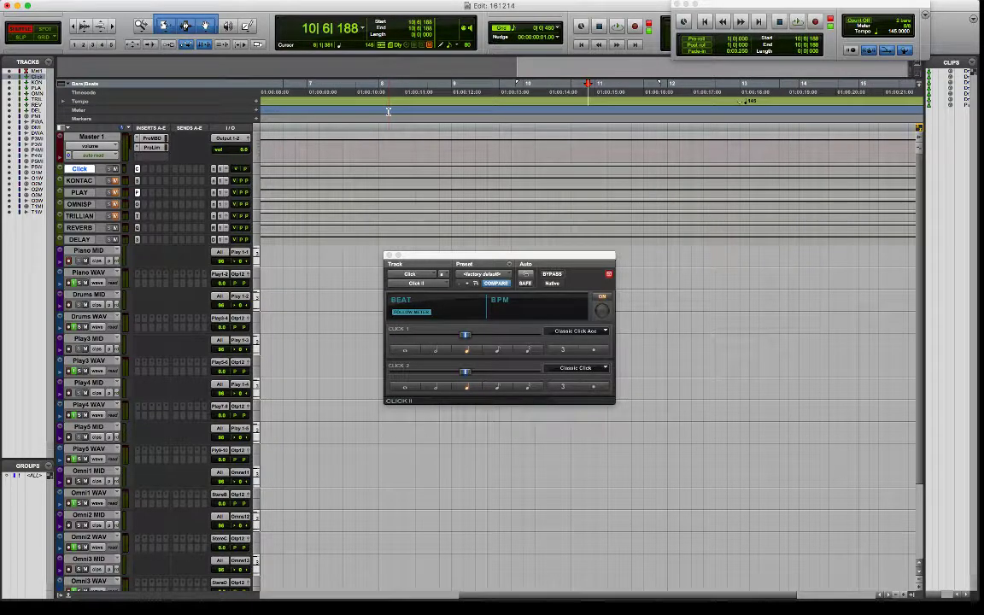
{"action": "key", "text": "super+bracketright"}
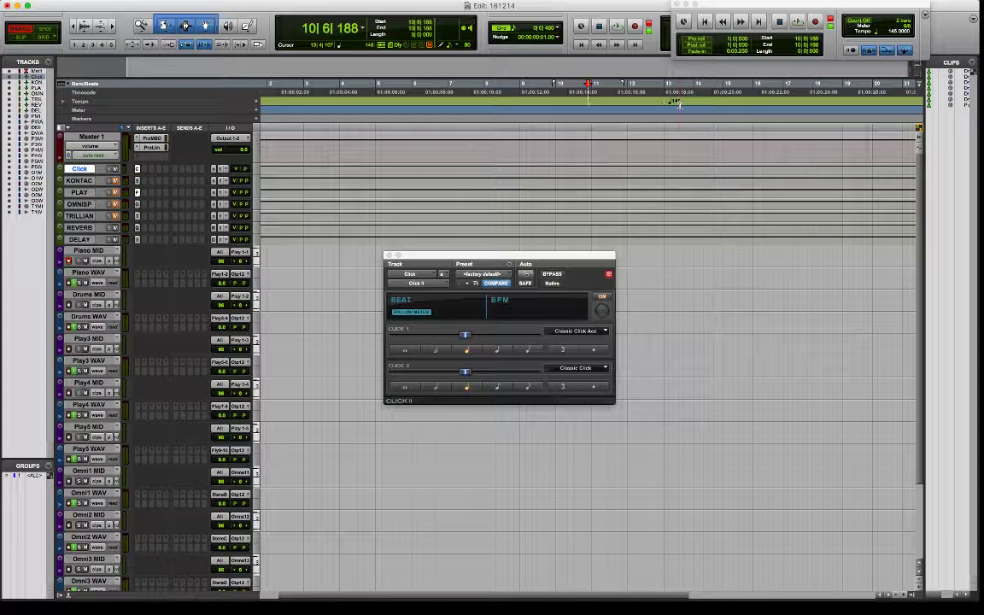
{"action": "key", "text": "F4"}
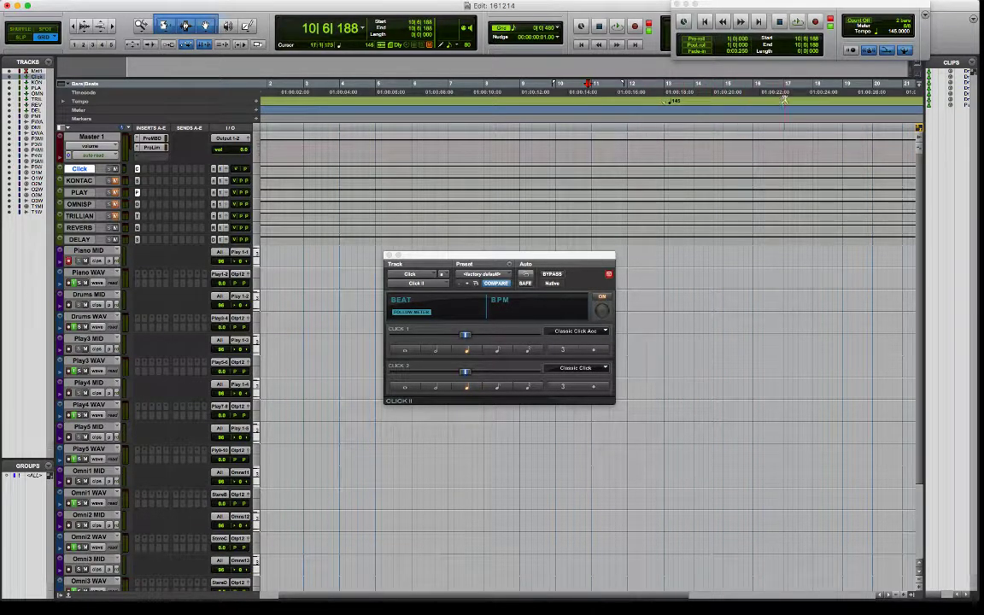
{"action": "left_click", "coordinate": [782, 99]}
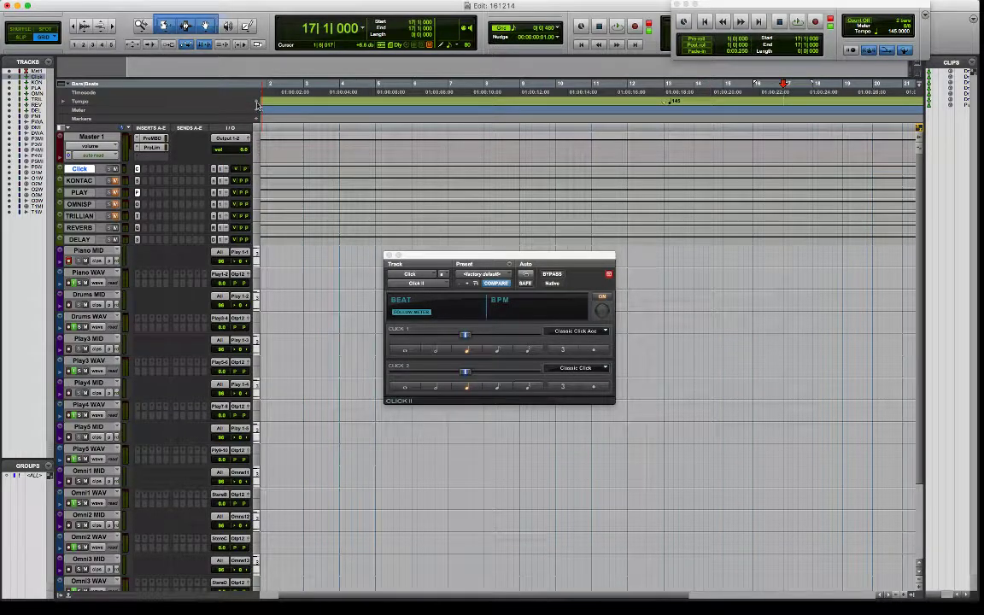
{"action": "left_click", "coordinate": [257, 102]}
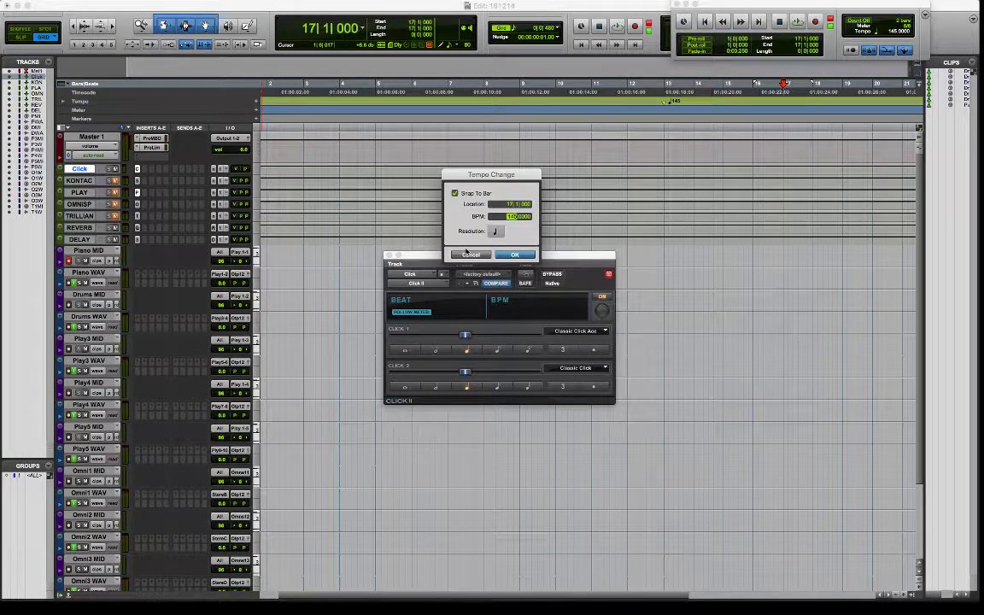
{"action": "key", "text": "Return"}
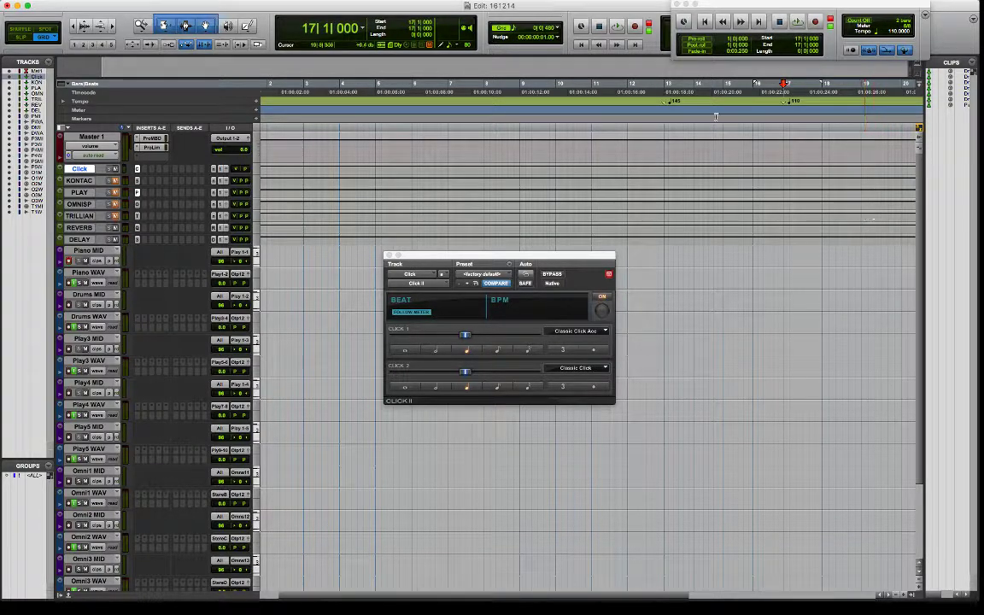
{"action": "key", "text": "space"}
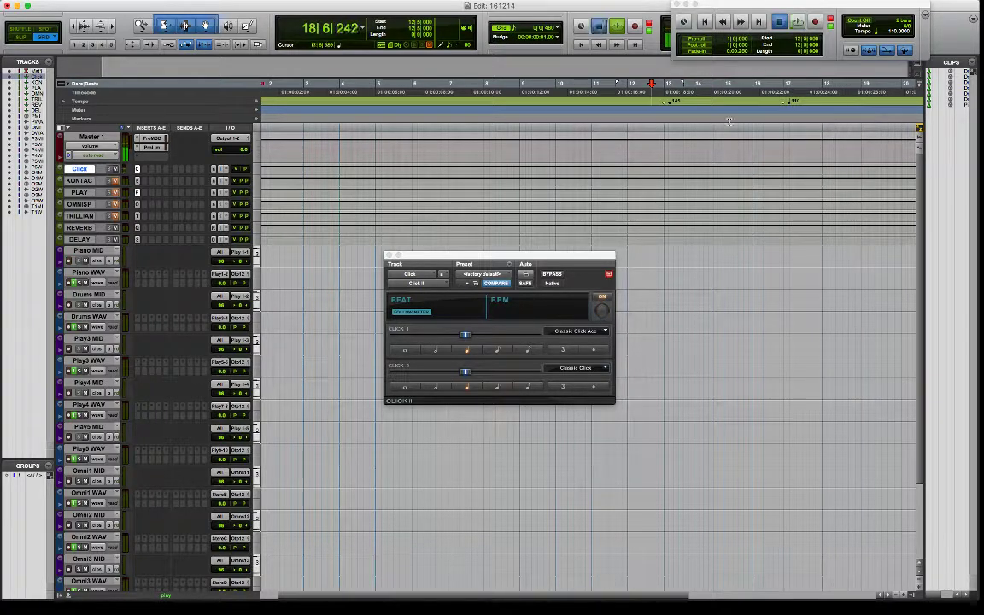
{"action": "key", "text": "space"}
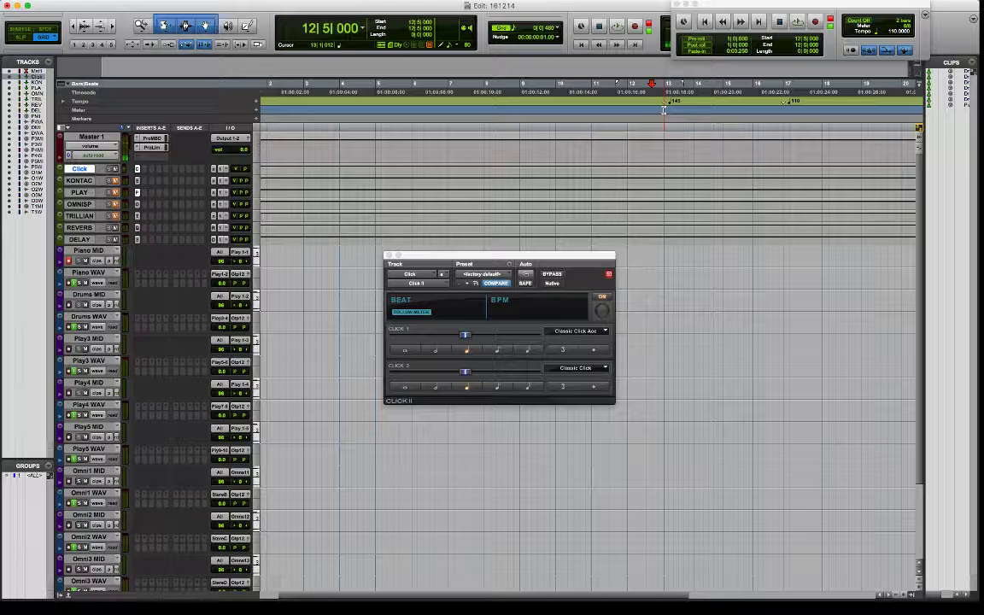
Add a bar-snapped 4/4 meter change with a quarter-note click at bar 13.
{"action": "left_click", "coordinate": [663, 100]}
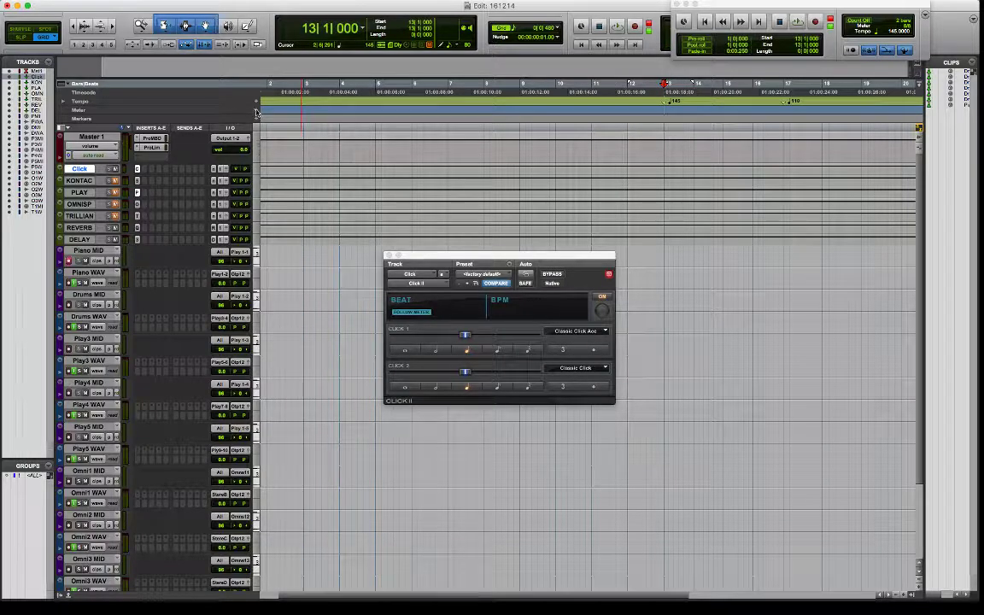
{"action": "left_click", "coordinate": [256, 110]}
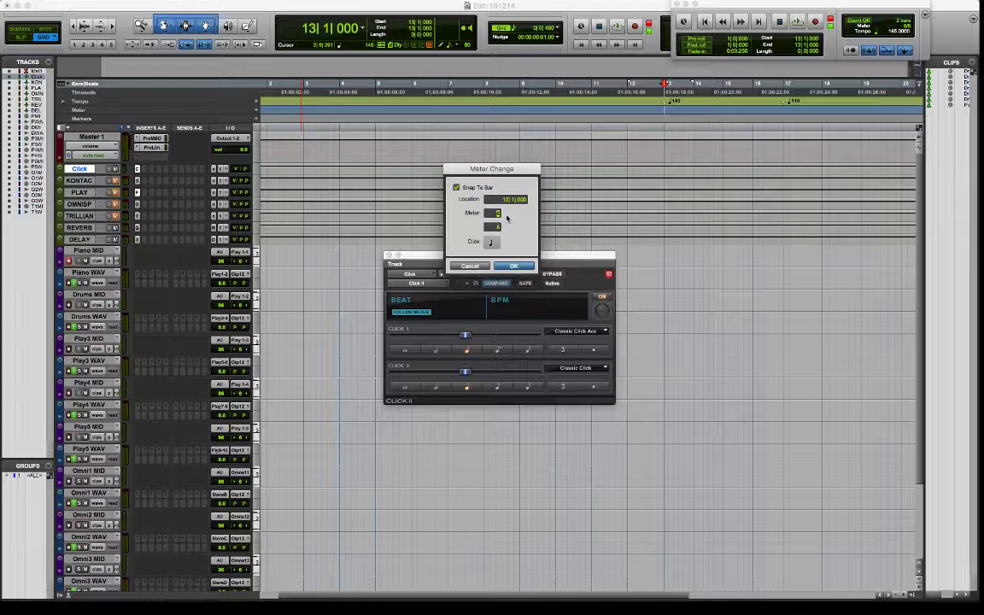
{"action": "type", "text": "4"}
{"action": "left_click", "coordinate": [499, 227]}
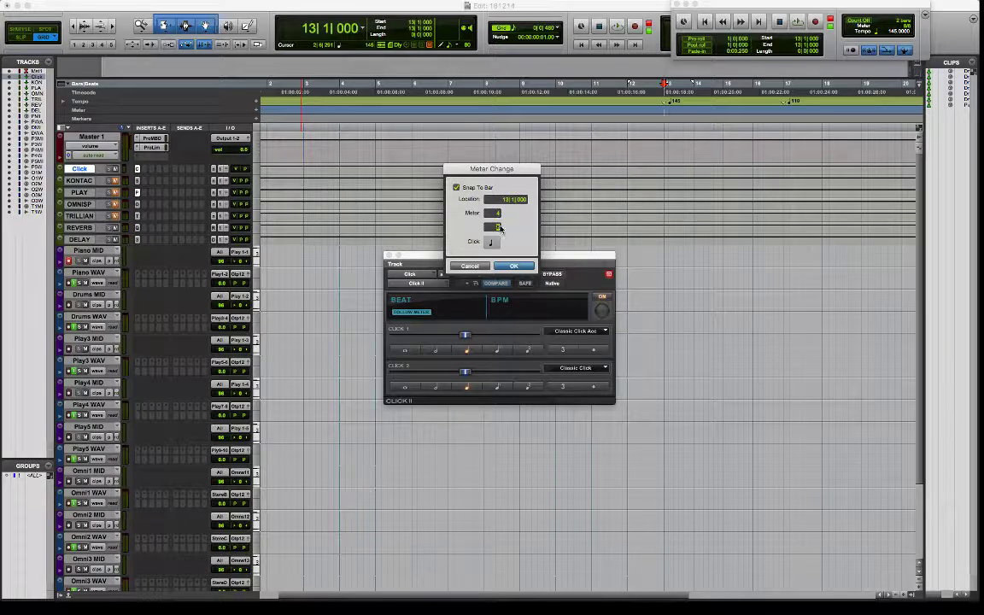
{"action": "left_click", "coordinate": [513, 266]}
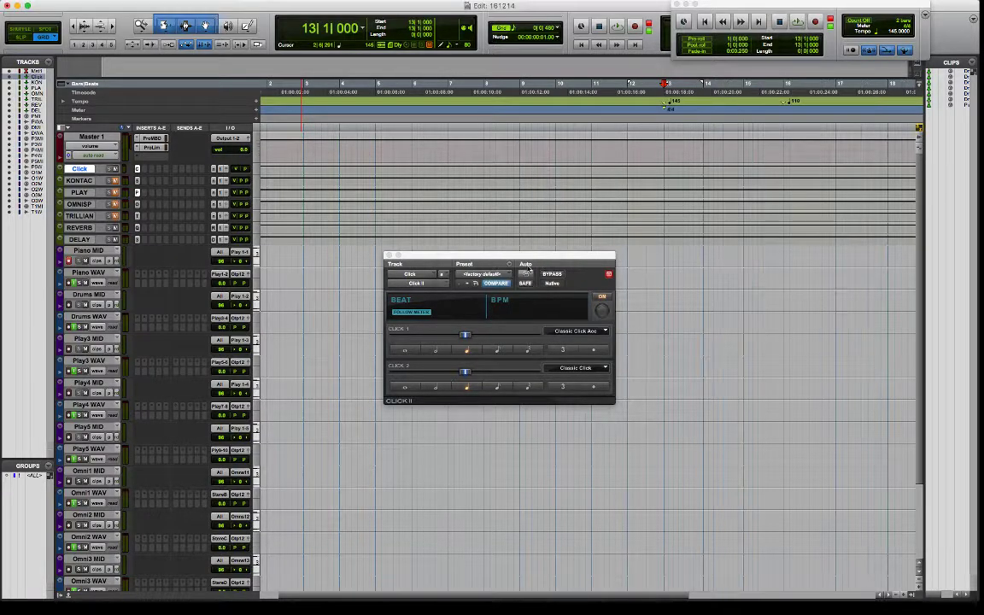
Add a 6/8 meter change at bar 16, where the 110 BPM tempo change sits.
{"action": "left_click", "coordinate": [783, 115]}
{"action": "left_click", "coordinate": [256, 111]}
{"action": "type", "text": "7"}
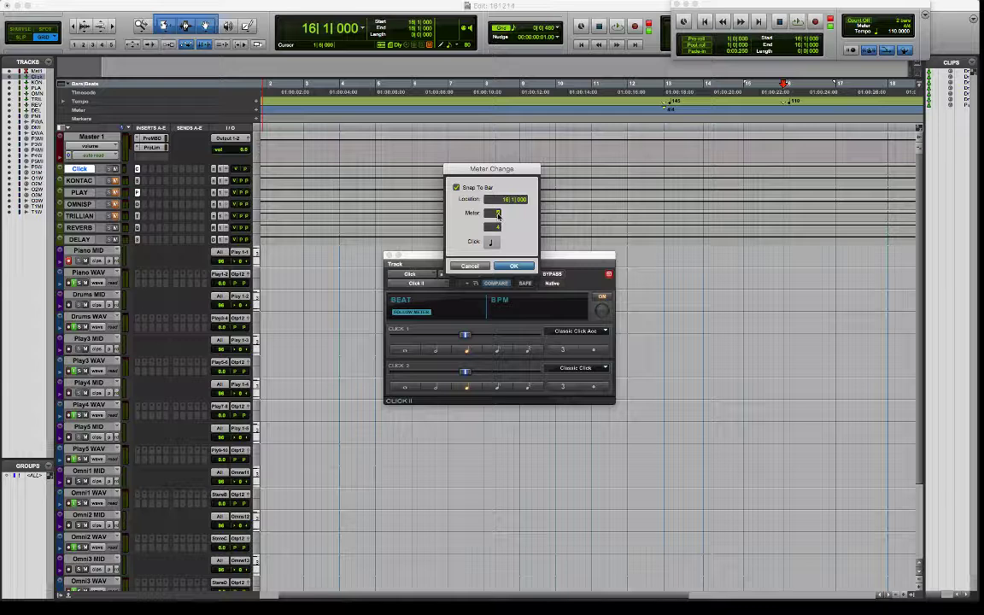
{"action": "left_click", "coordinate": [510, 267]}
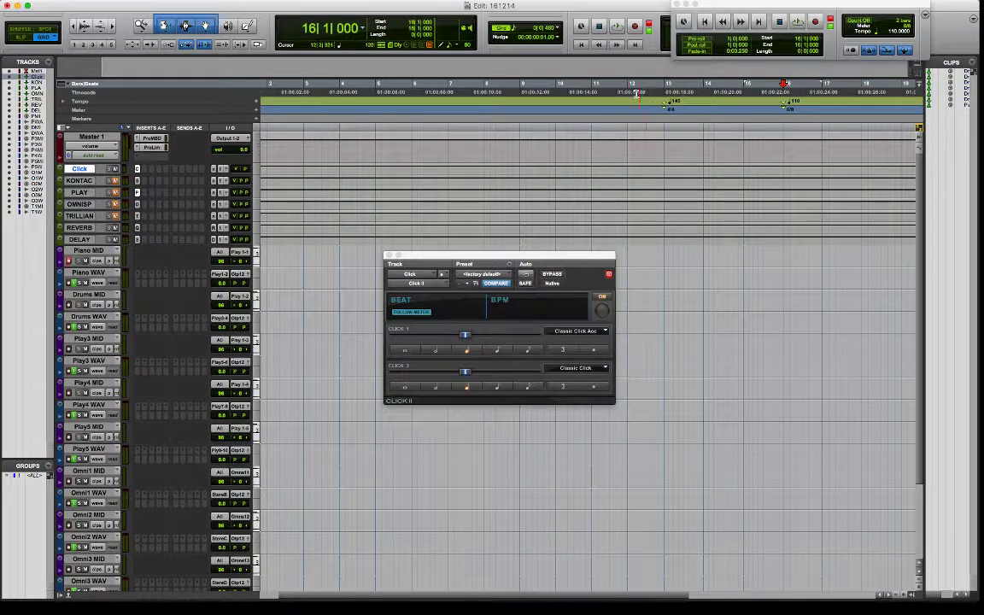
Play the click from bar 11 through the tempo and meter changes at bars 13 and 16, then stop.
{"action": "left_click", "coordinate": [636, 91]}
{"action": "key", "text": "space"}
{"action": "left_click", "coordinate": [594, 89]}
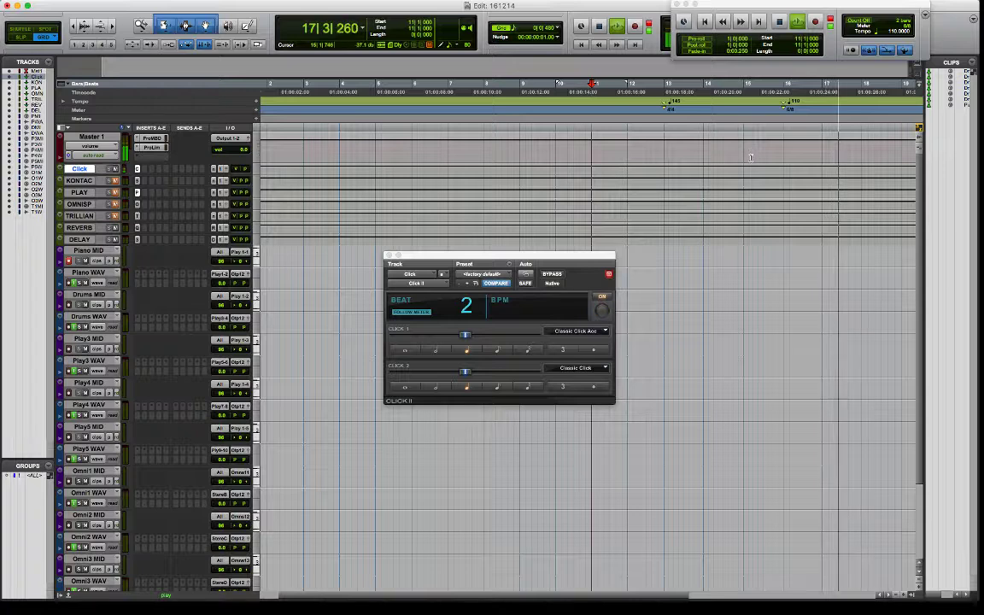
{"action": "key", "text": "space"}
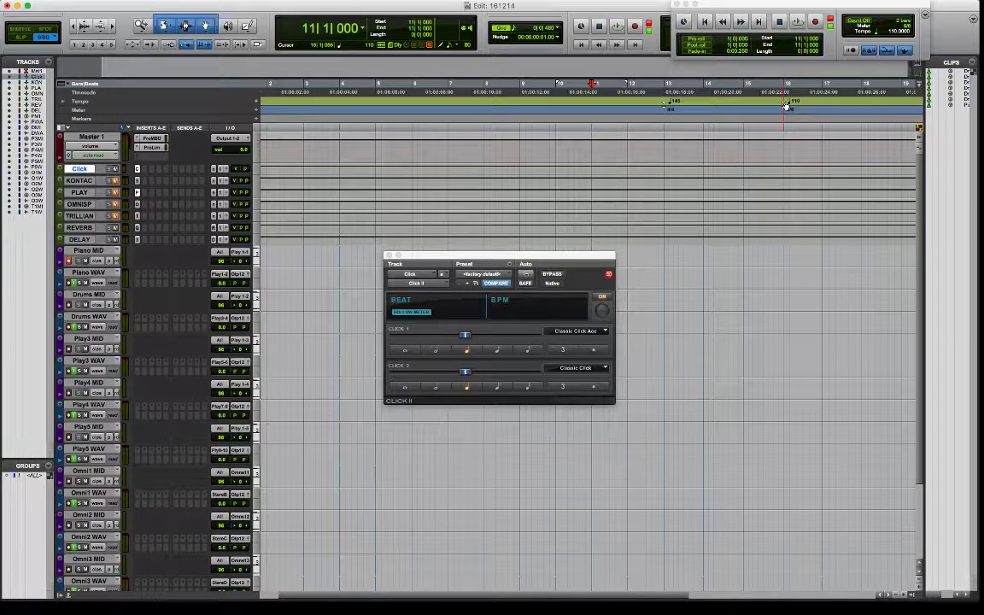
Move the 110 BPM tempo event to bar 17 and back to bar 16.
{"action": "left_click_drag", "start_coordinate": [787, 105], "coordinate": [813, 106]}
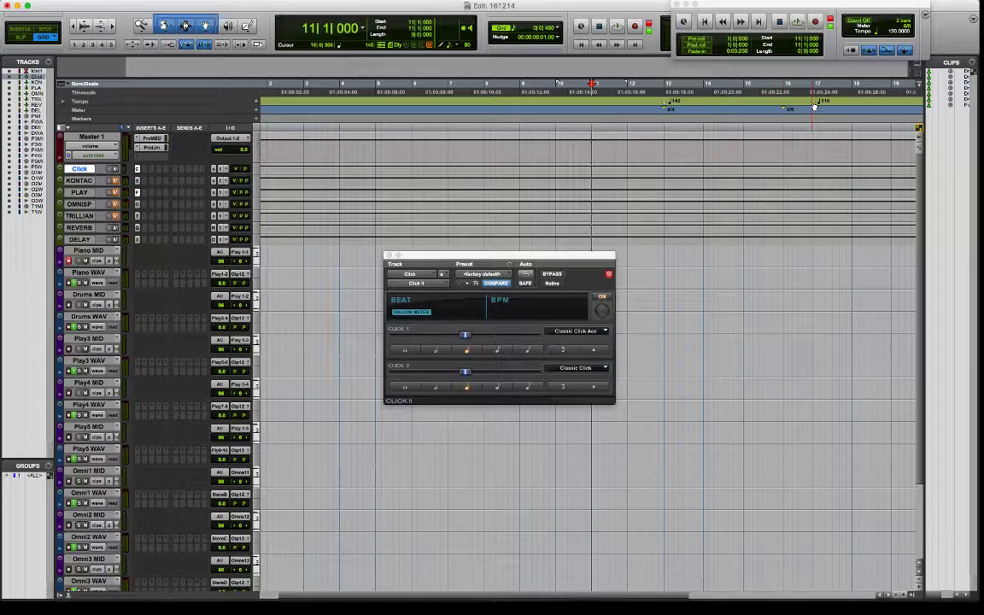
{"action": "left_click_drag", "start_coordinate": [815, 106], "coordinate": [785, 103]}
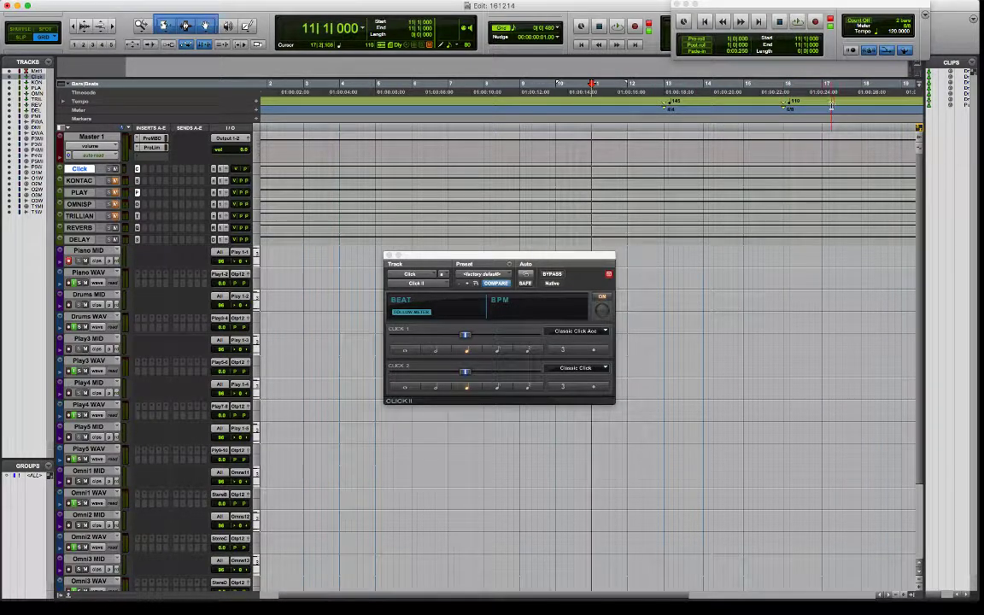
Expand the tempo editor and reshape the tempo levels to 115.7424 BPM at the start, 150 at bar 13 and 106.0972 at bar 16.
{"action": "key", "text": "super+bracketleft"}
{"action": "left_click", "coordinate": [599, 108]}
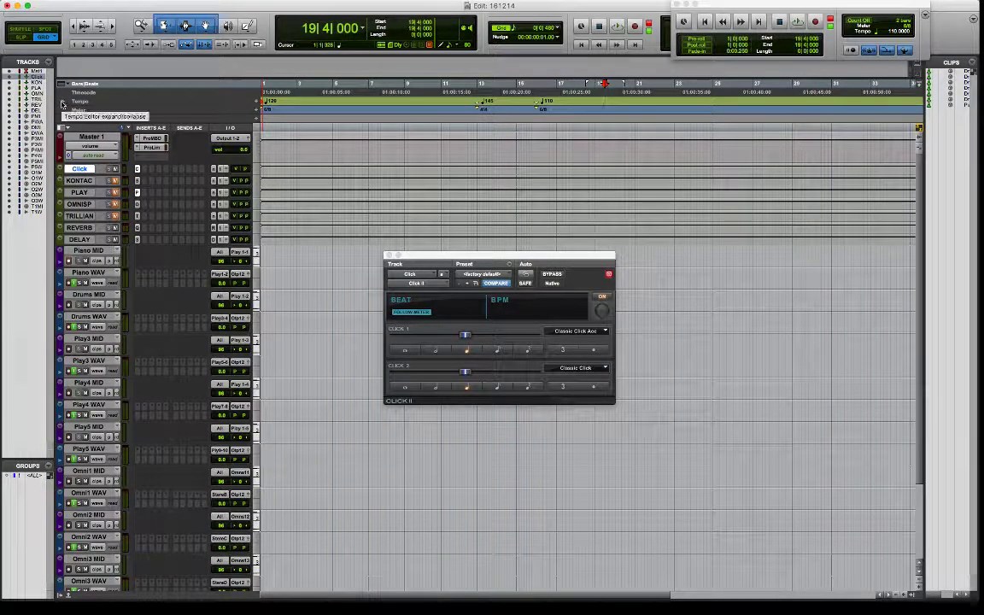
{"action": "left_click", "coordinate": [62, 103]}
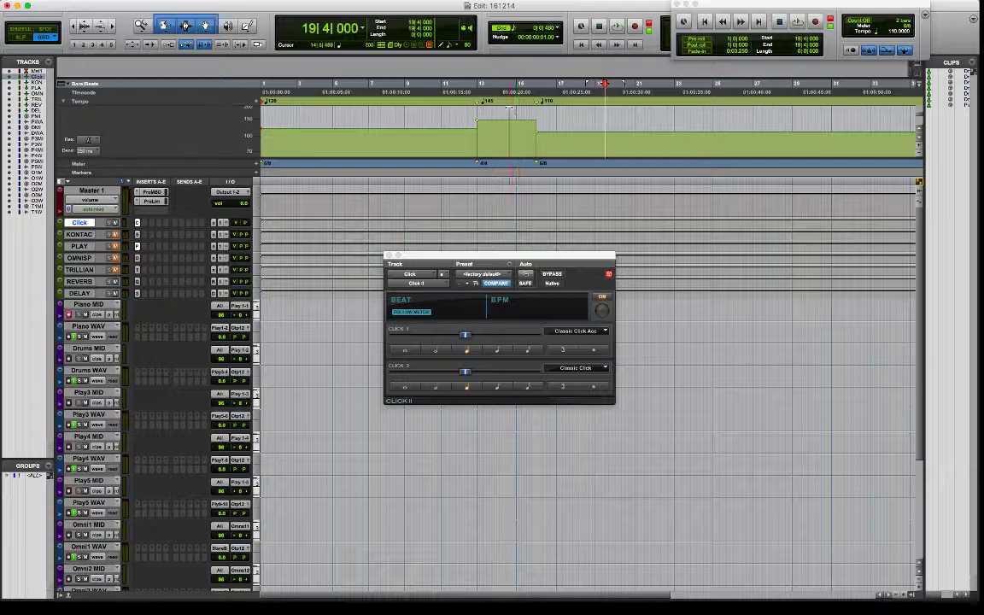
{"action": "left_click_drag", "start_coordinate": [516, 107], "coordinate": [486, 118]}
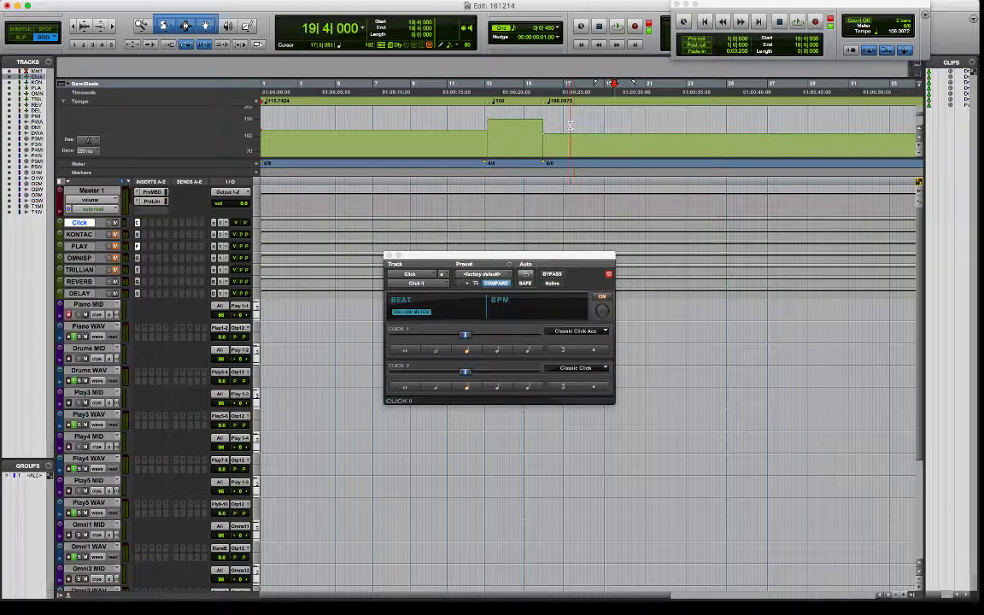
Draw a straight rising tempo ramp with the Pencil tool from bar 16 to about bar 21, ending at 169 BPM.
{"action": "left_click", "coordinate": [250, 27]}
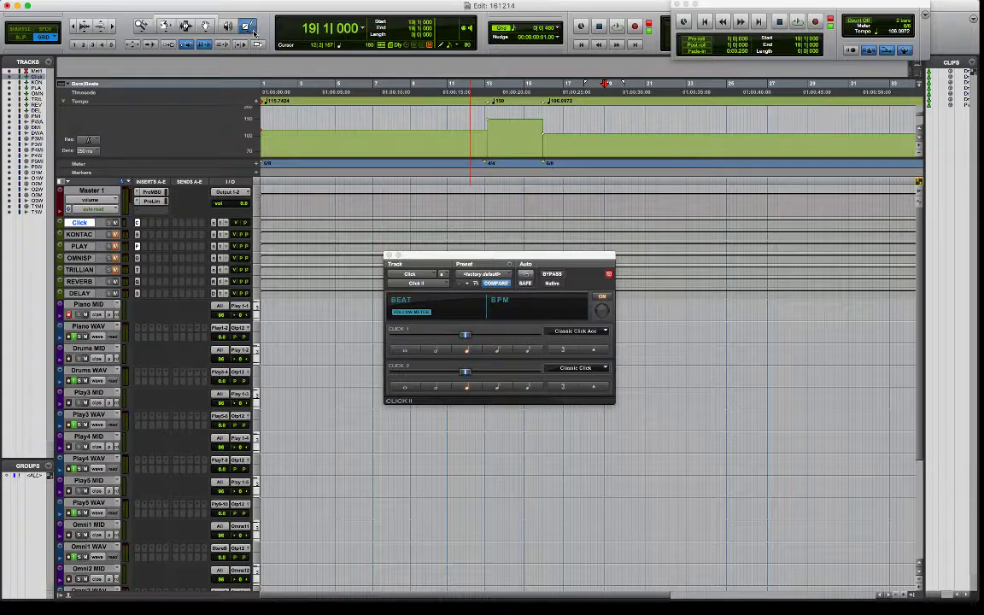
{"action": "left_click", "coordinate": [253, 31]}
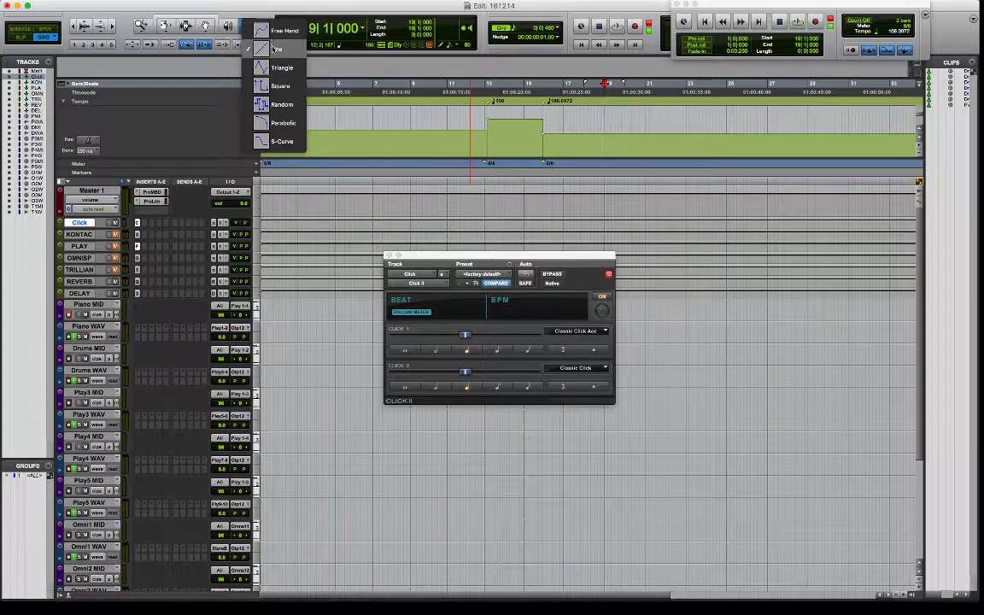
{"action": "left_click", "coordinate": [276, 49]}
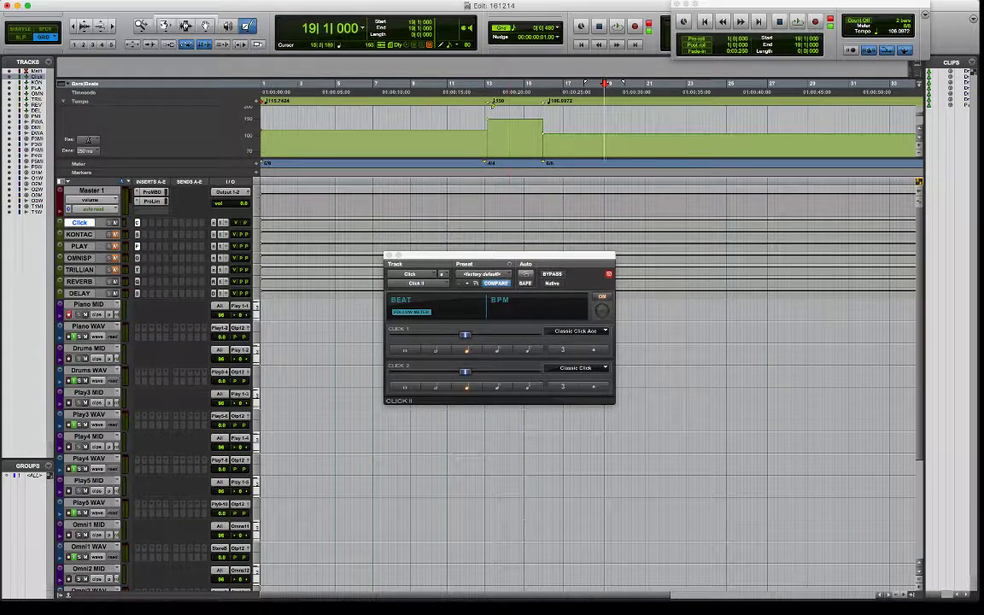
{"action": "left_click", "coordinate": [253, 28]}
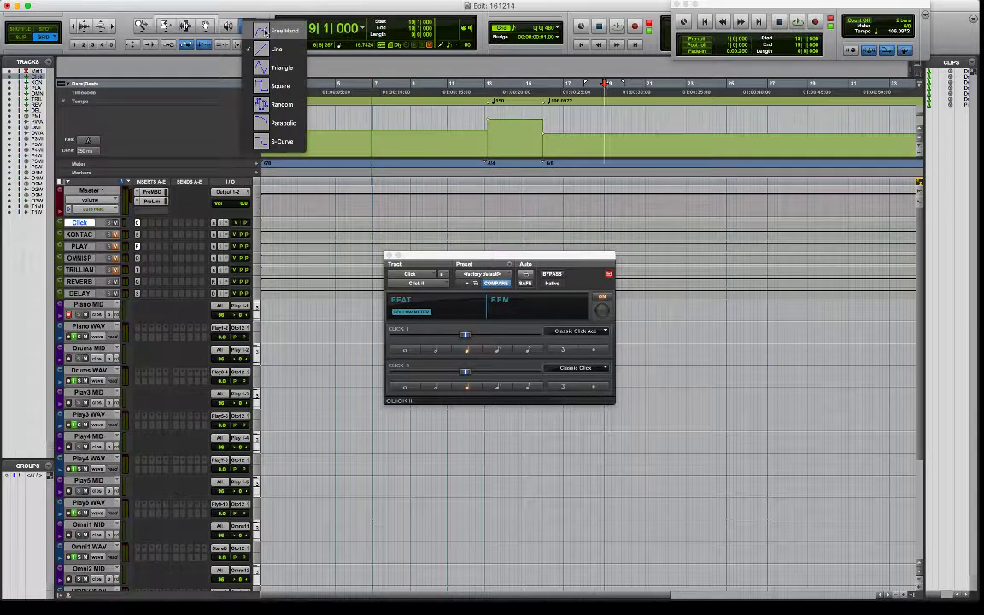
{"action": "left_click", "coordinate": [265, 31]}
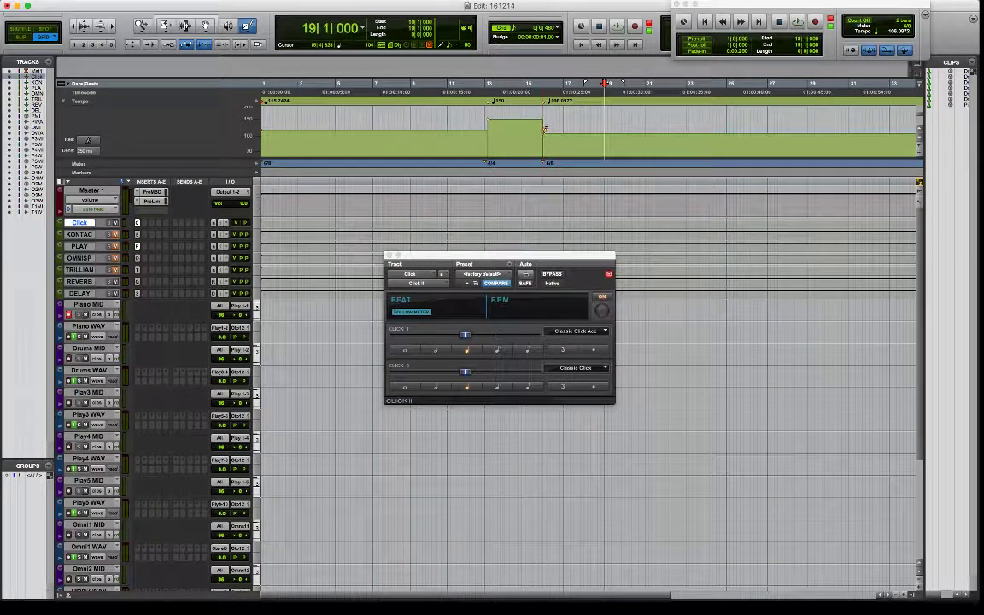
{"action": "left_click_drag", "start_coordinate": [545, 130], "coordinate": [562, 126]}
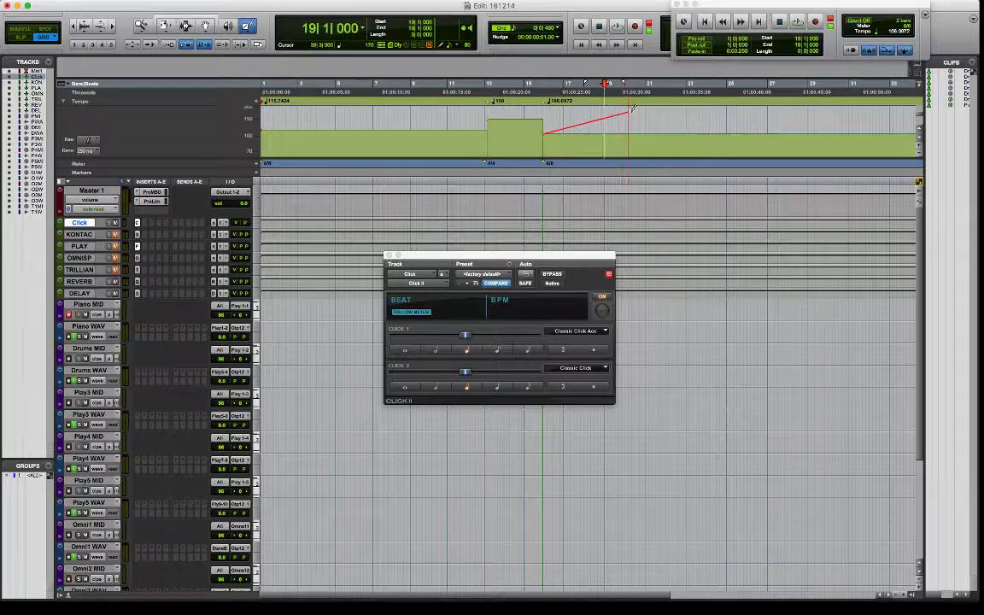
{"action": "mouse_move", "coordinate": [633, 108]}
{"action": "left_mouse_down"}
{"action": "mouse_move", "coordinate": [649, 106]}
{"action": "mouse_move", "coordinate": [613, 143]}
{"action": "mouse_move", "coordinate": [633, 109]}
{"action": "left_mouse_up"}
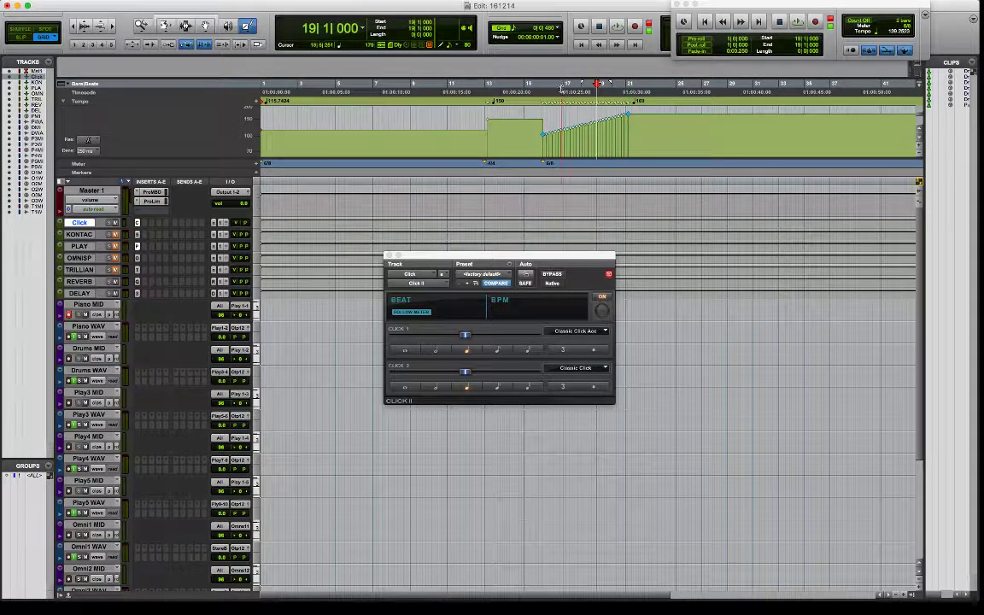
Play the click from 14|4|480 through the rising tempo ramp to bar 22, then stop.
{"action": "left_click", "coordinate": [538, 248]}
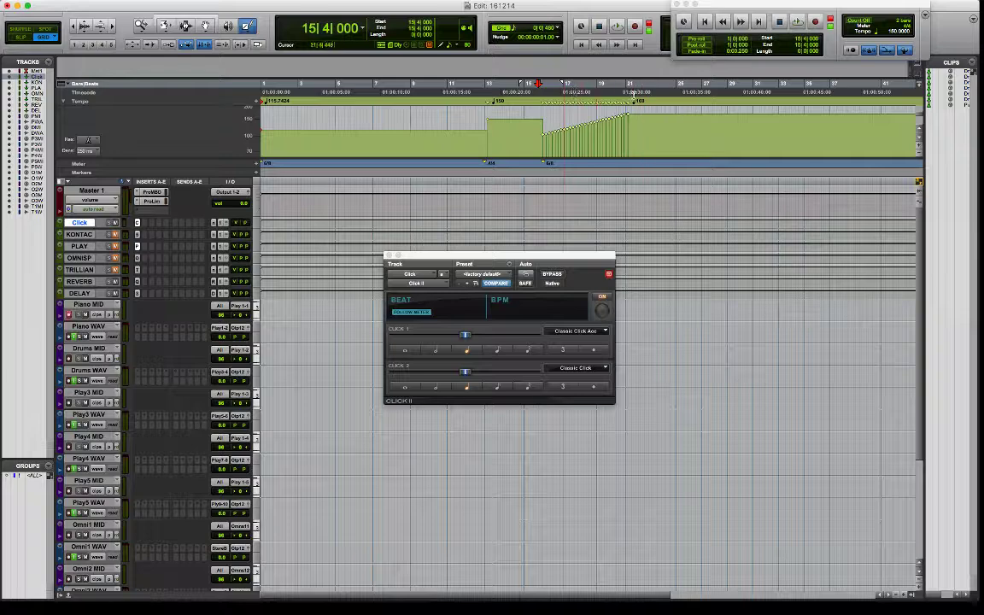
{"action": "left_click_drag", "start_coordinate": [604, 114], "coordinate": [594, 114]}
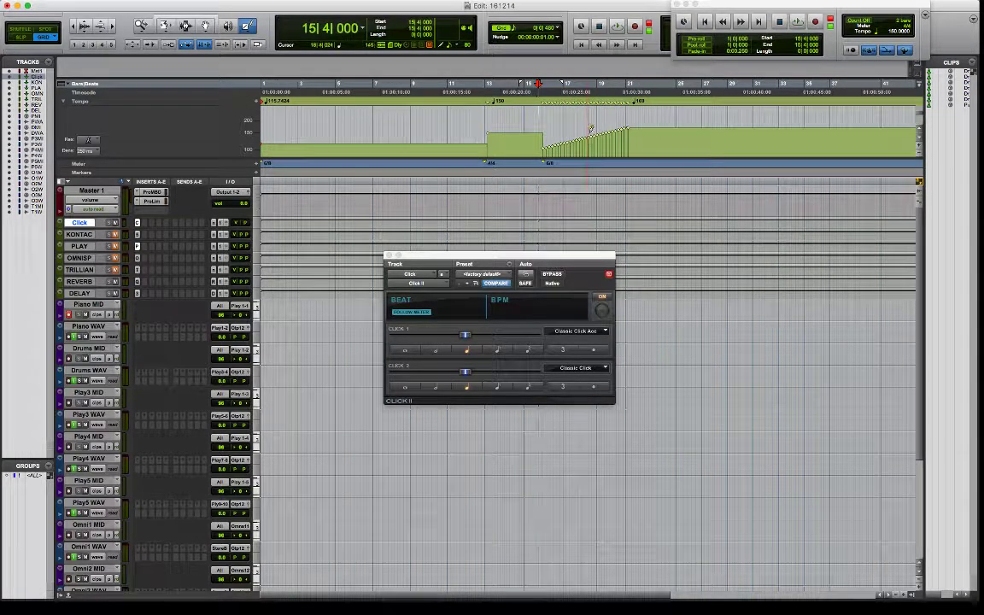
{"action": "key", "text": "super+bracketright"}
{"action": "key", "text": "super+bracketright"}
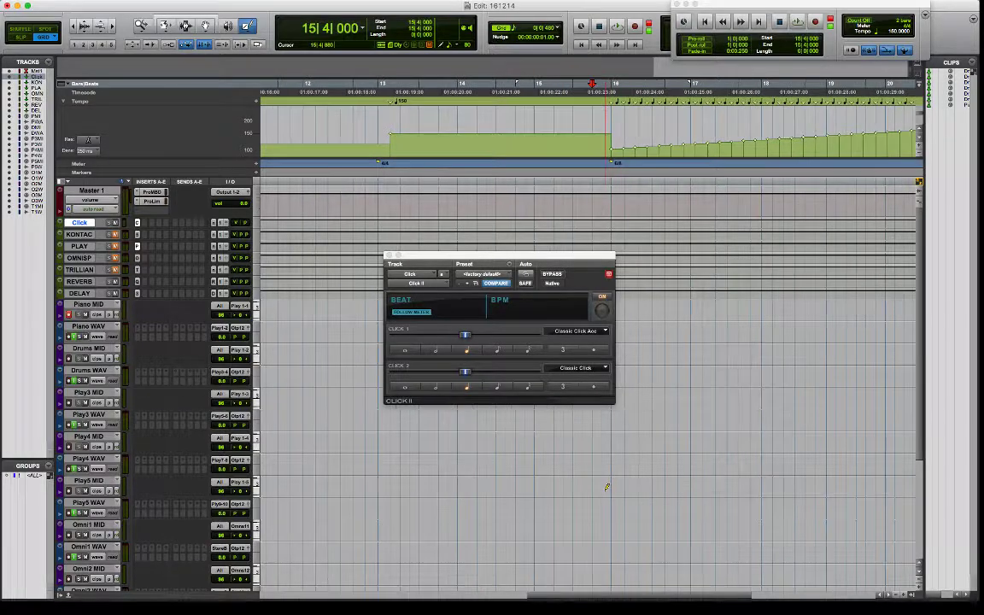
{"action": "scroll", "coordinate": [608, 477], "scroll_direction": "right", "scroll_amount": 5}
{"action": "scroll", "coordinate": [607, 488], "scroll_direction": "right", "scroll_amount": 3}
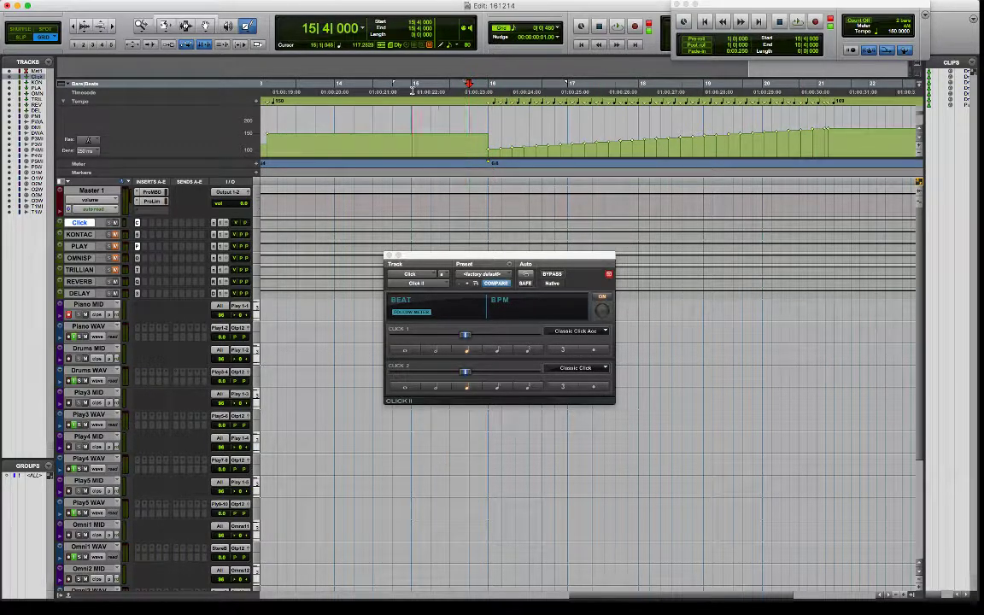
{"action": "left_click", "coordinate": [403, 88]}
{"action": "key", "text": "space"}
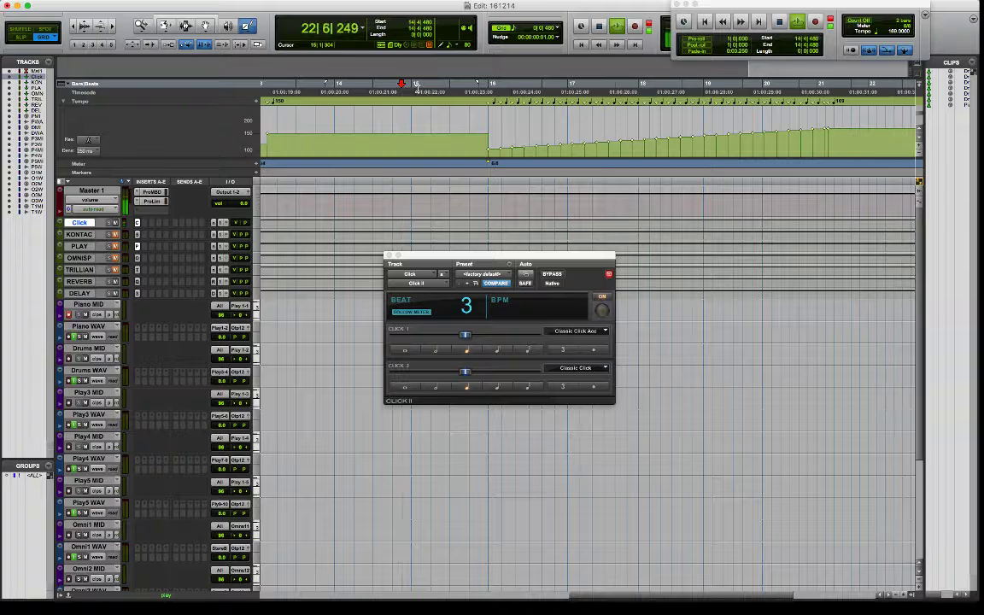
{"action": "key", "text": "space"}
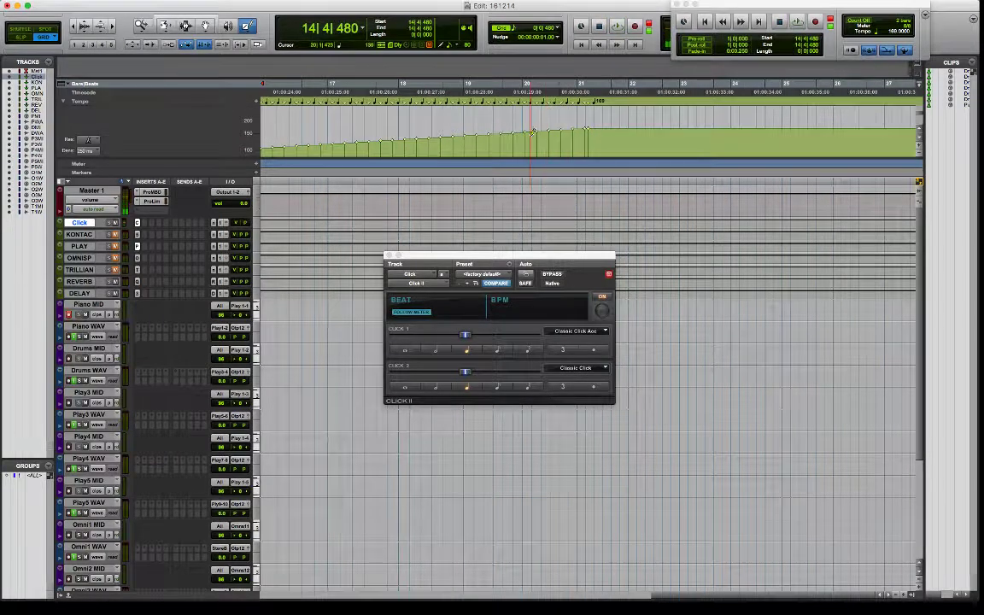
Draw a falling tempo ramp from about bar 33 to about bar 41, ending at 119 BPM.
{"action": "left_click_drag", "start_coordinate": [531, 133], "coordinate": [534, 137]}
{"action": "scroll", "coordinate": [585, 237], "scroll_direction": "down", "scroll_amount": 3}
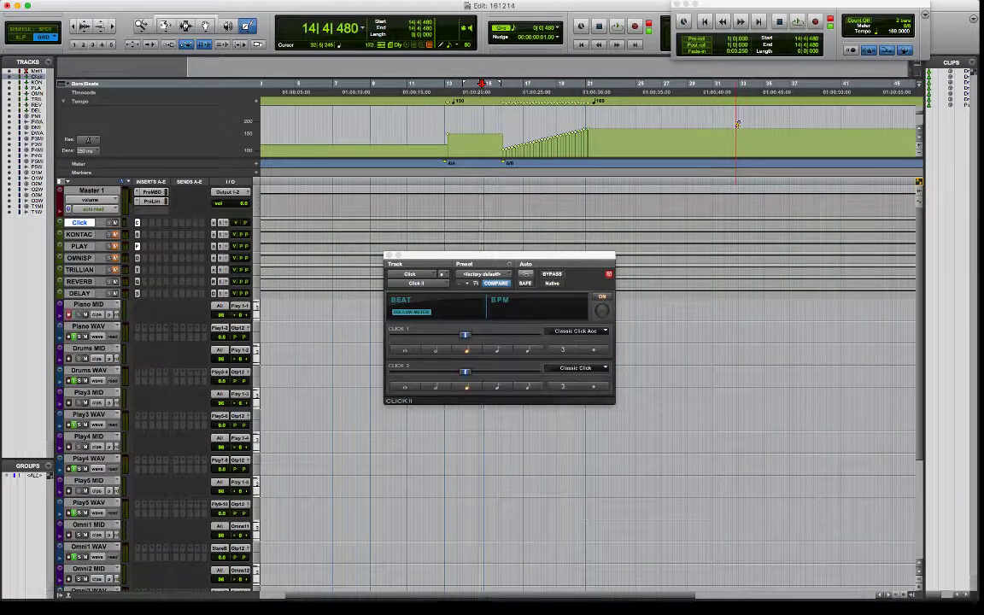
{"action": "left_click_drag", "start_coordinate": [737, 129], "coordinate": [862, 146]}
Play the click from 31|3|000 through the falling tempo ramp, then stop.
{"action": "left_click", "coordinate": [717, 91]}
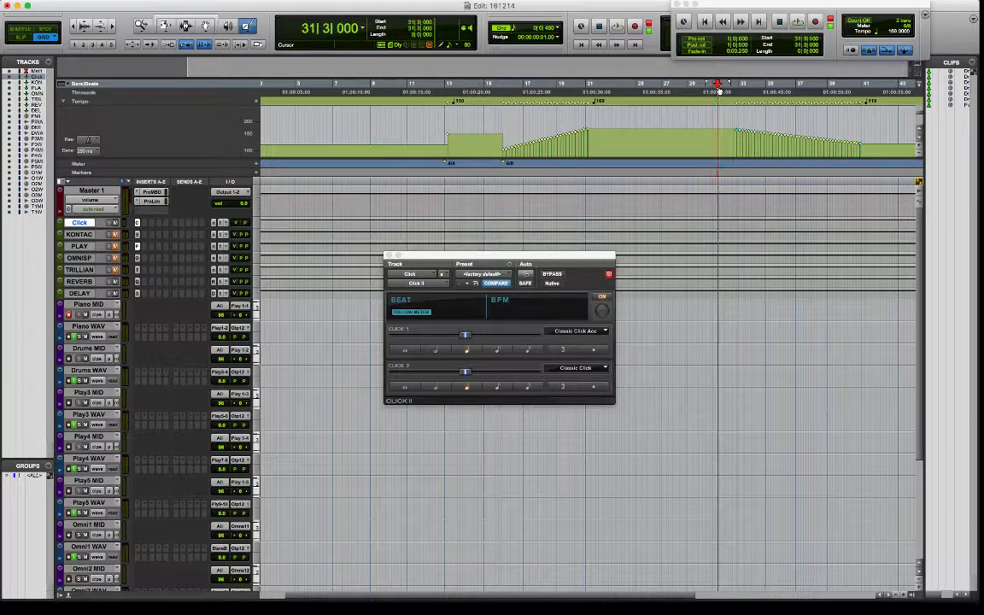
{"action": "key", "text": "space"}
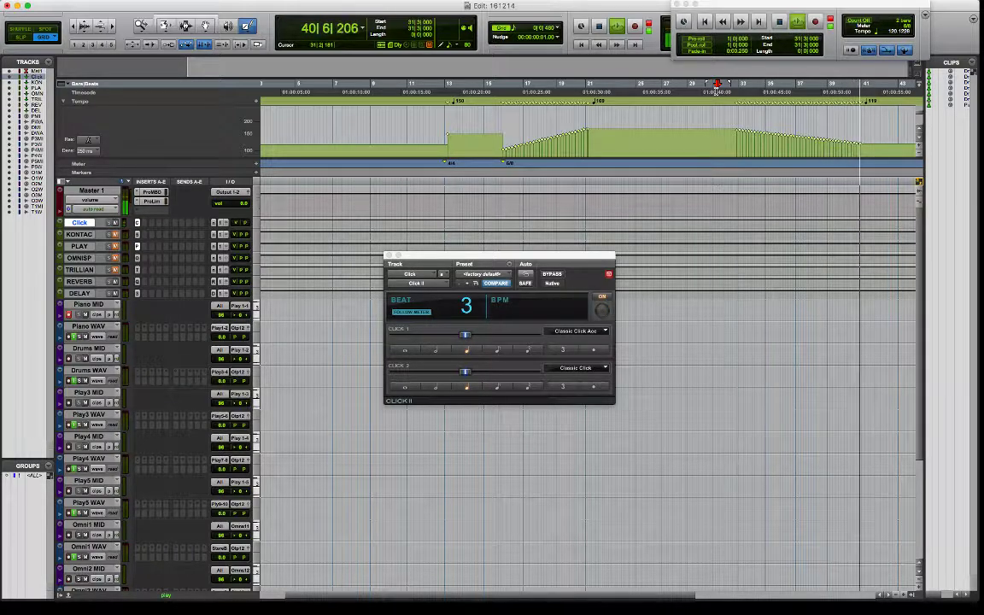
{"action": "key", "text": "space"}
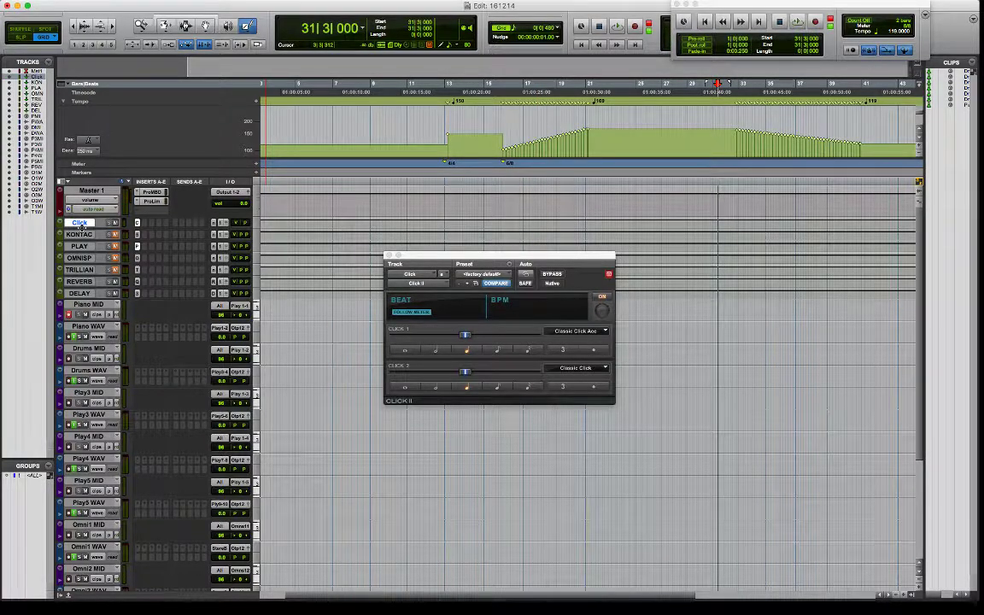
Increase the height of the Click track.
{"action": "key", "text": "ctrl+Up"}
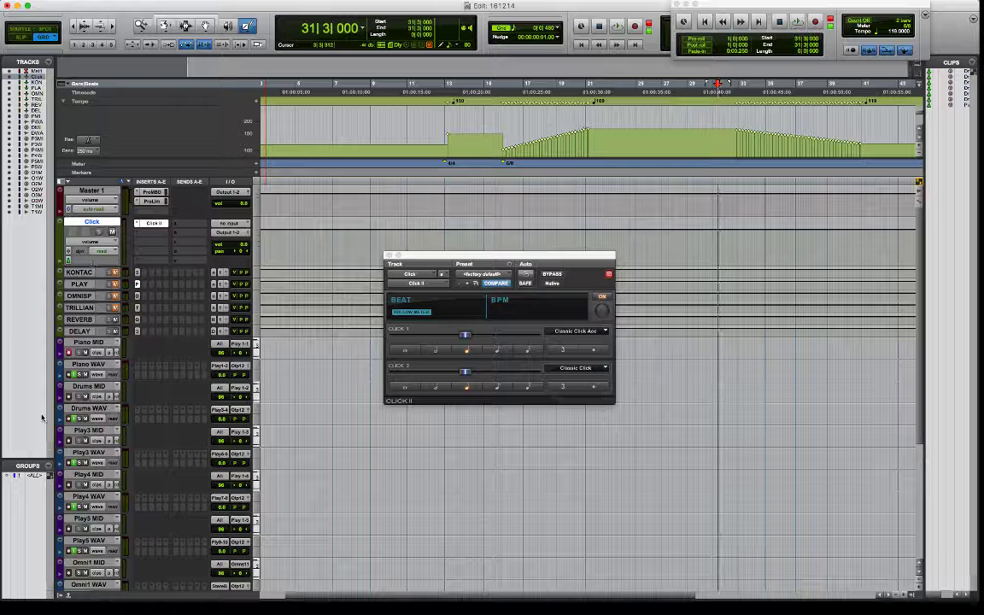